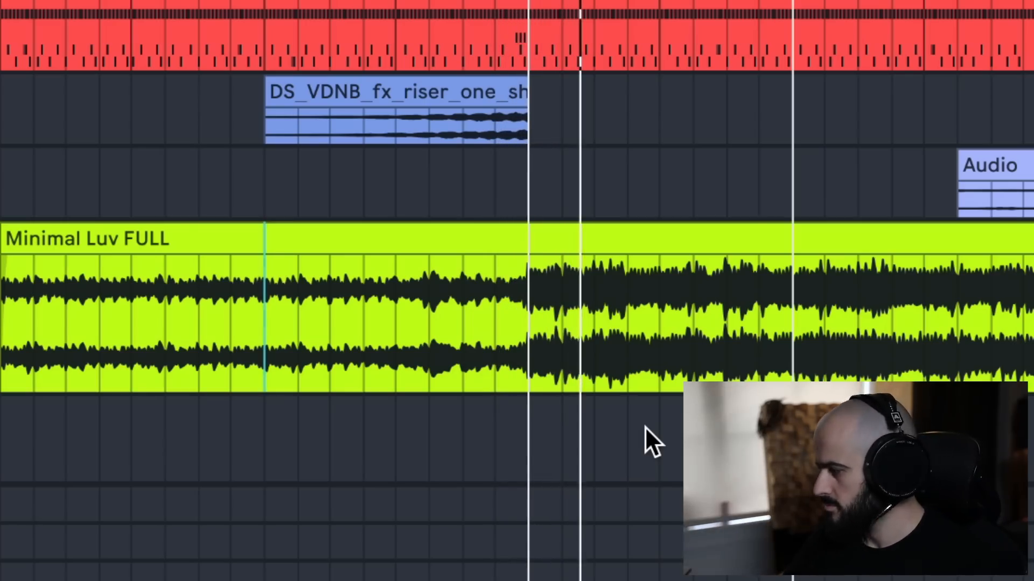
pyautogui.scroll(10, 776, 151)
pyautogui.scroll(-10, 776, 151)
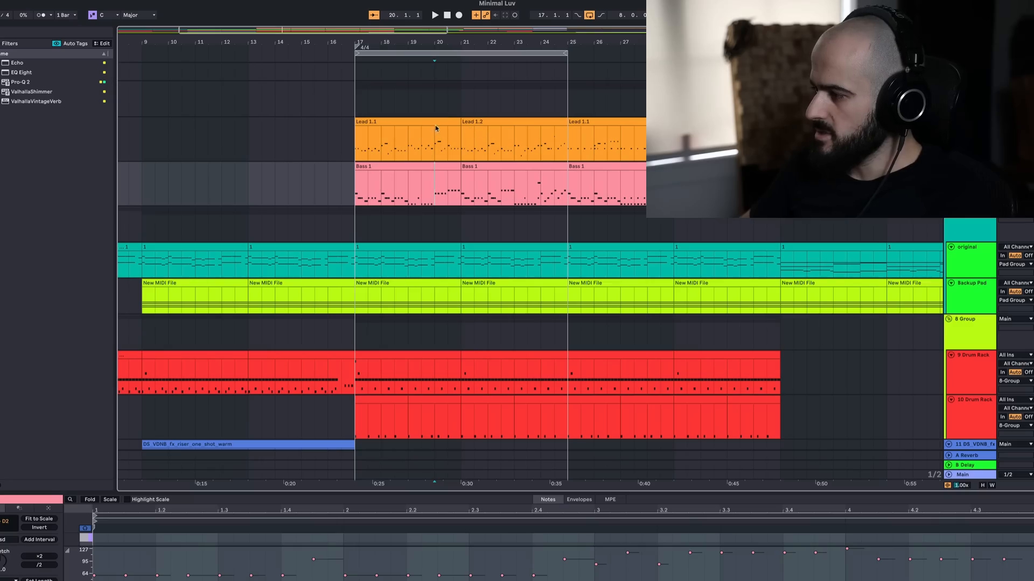
# Step: Open the Lead 1.1 and Lead 1.2 clips in an enlarged note editor and play them back
pyautogui.click(436, 128)
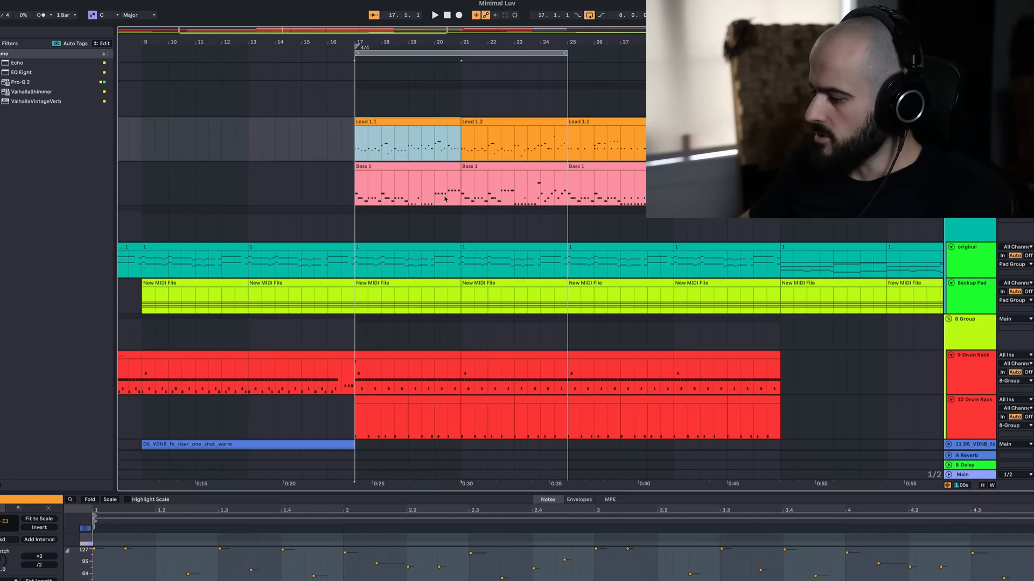
pyautogui.moveTo(420, 492); pyautogui.dragTo(420, 241)
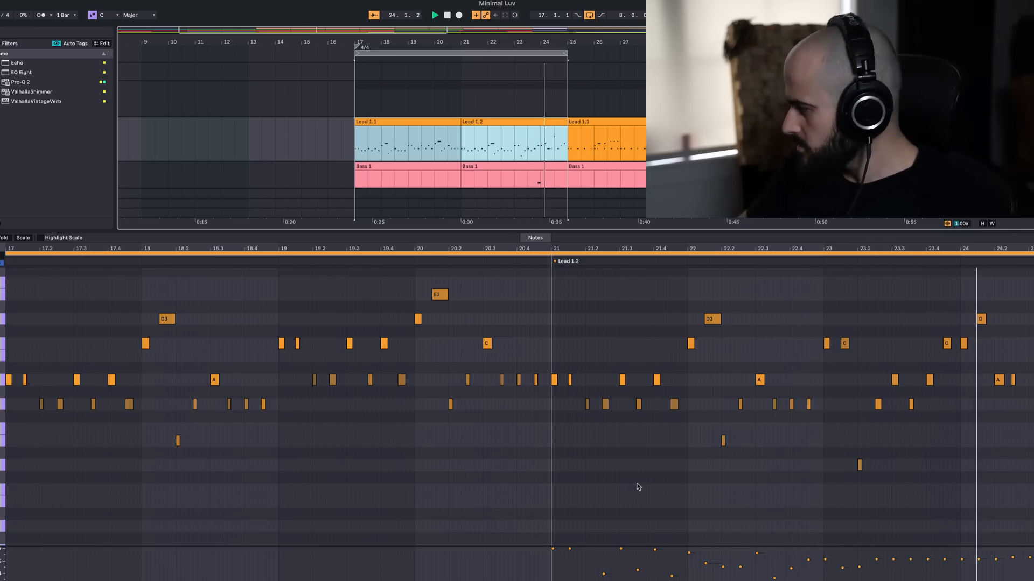
pyautogui.press('space')
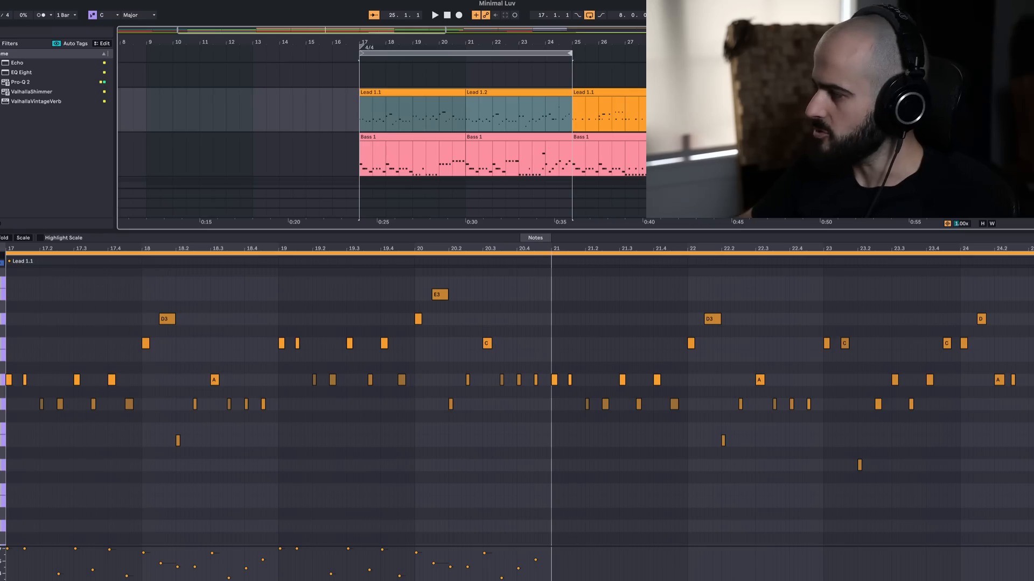
pyautogui.press('space')
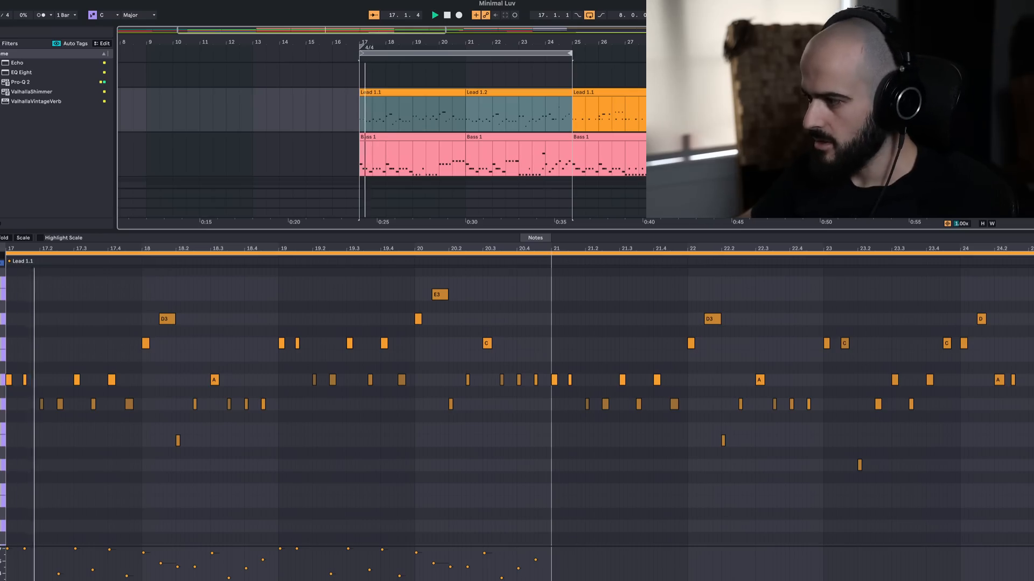
# Step: Open the first Bass 1 clip and highlight its A1, F1, C2 and D2 notes across the four bars
pyautogui.click(420, 139)
pyautogui.keyDown('shift'); pyautogui.click(477, 137); pyautogui.keyUp('shift')
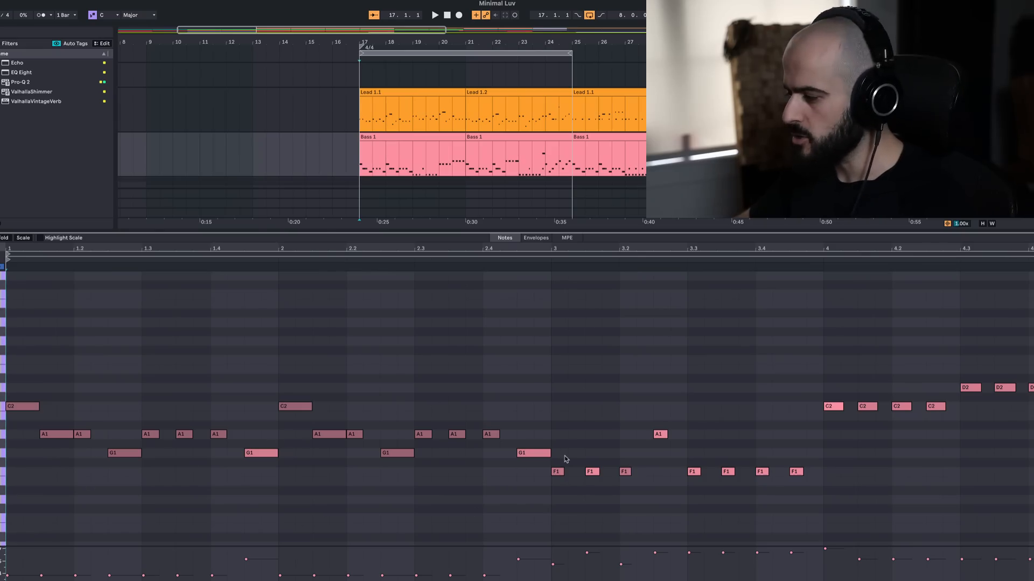
pyautogui.moveTo(562, 438); pyautogui.dragTo(39, 427)
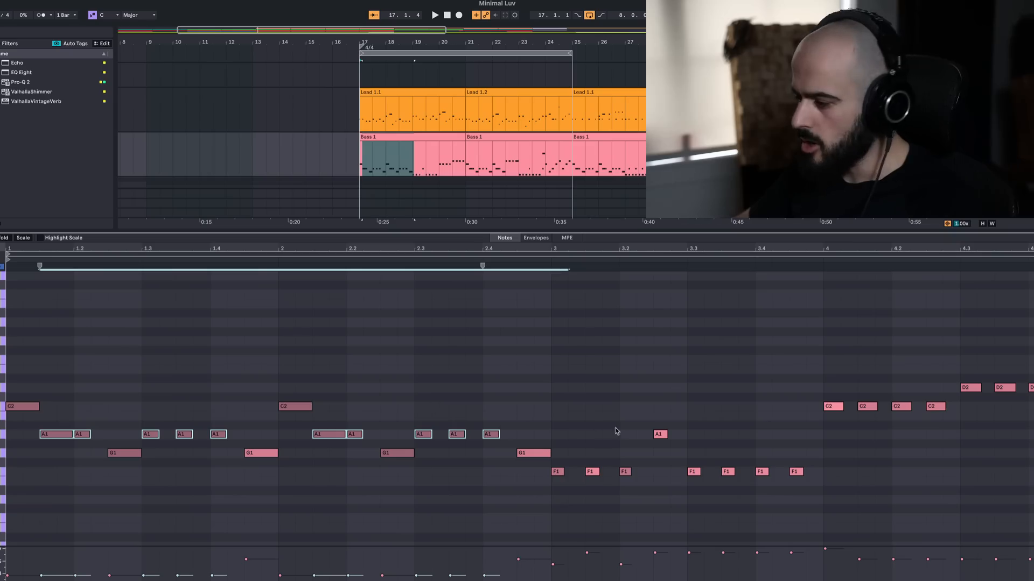
pyautogui.moveTo(753, 471); pyautogui.dragTo(874, 472)
pyautogui.moveTo(845, 374); pyautogui.dragTo(950, 441)
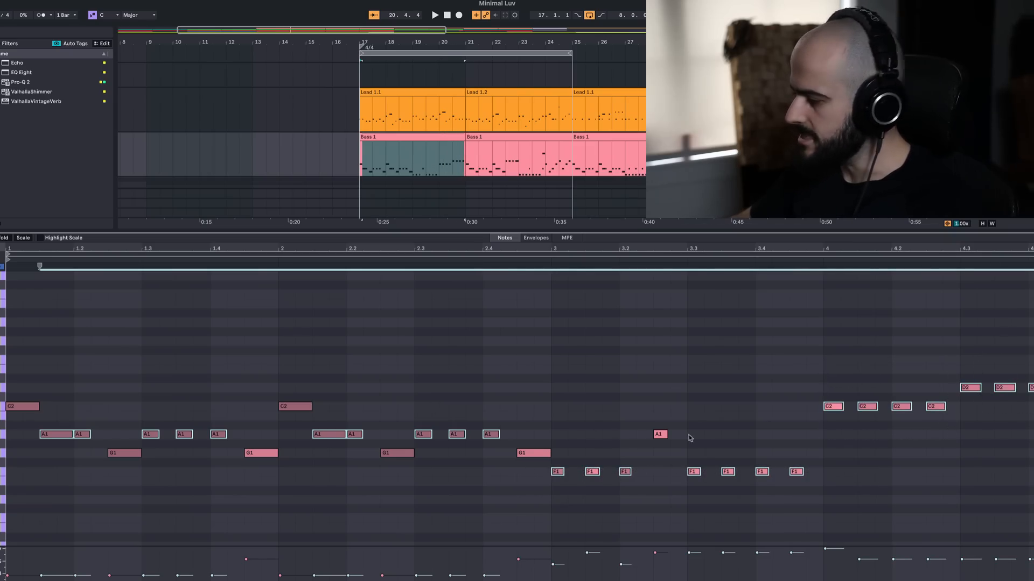
# Step: Move all C2 and G1 notes in the first two bars of the Bass 1 clip to A1
pyautogui.moveTo(17, 409); pyautogui.dragTo(19, 440)
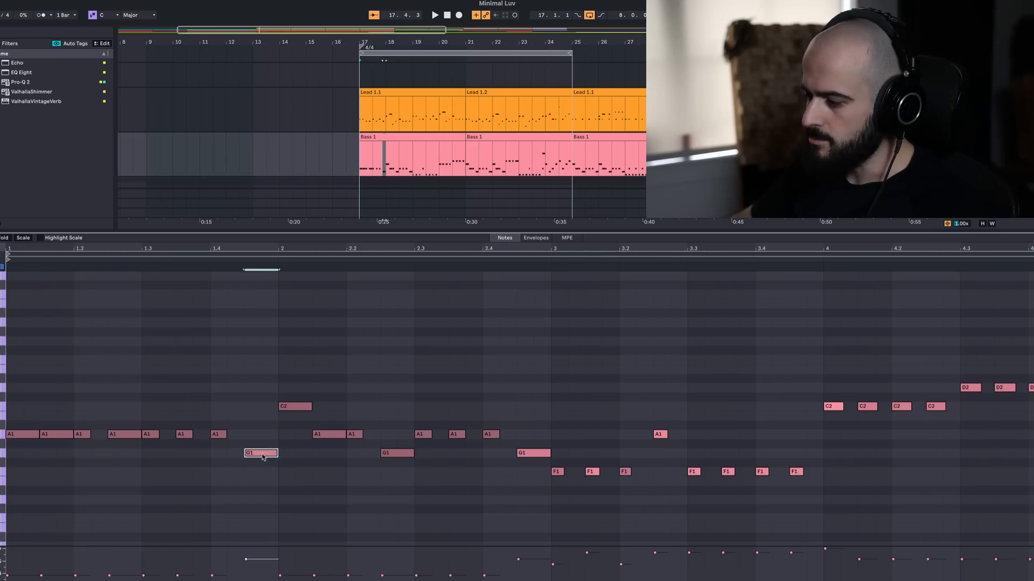
pyautogui.moveTo(299, 409); pyautogui.dragTo(303, 440)
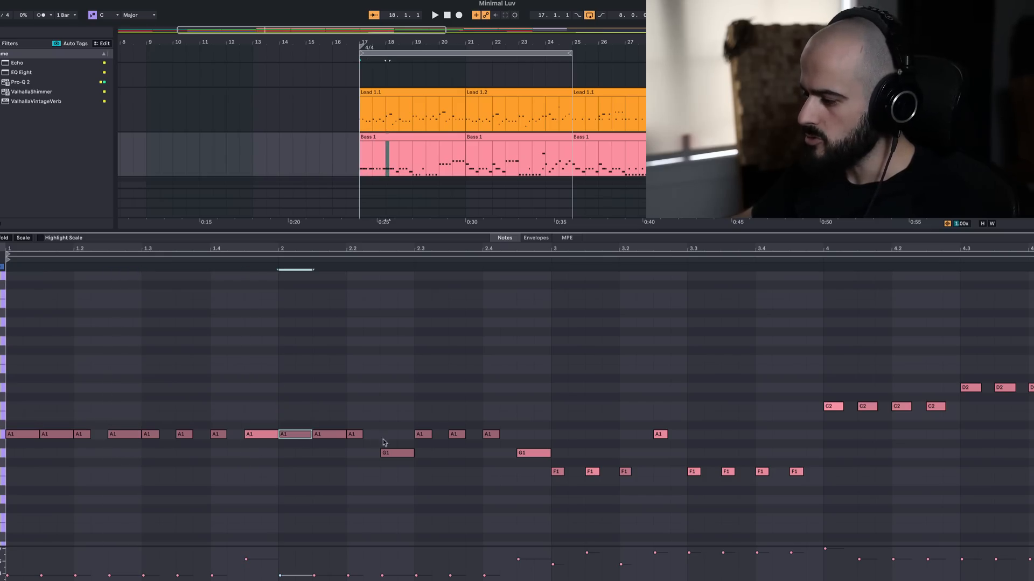
pyautogui.moveTo(582, 429); pyautogui.dragTo(39, 446)
pyautogui.moveTo(32, 411); pyautogui.dragTo(558, 438)
pyautogui.press('Escape')
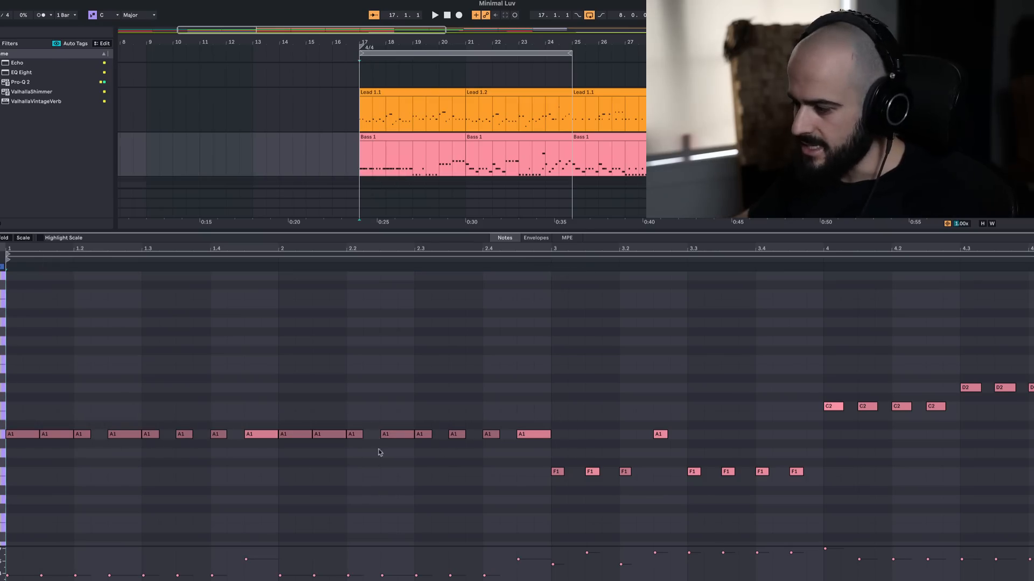
# Step: Extend the A1 notes in bars 1 and 2 to close the gaps, and lower the velocity of the two accented ones
pyautogui.moveTo(557, 432); pyautogui.dragTo(107, 442)
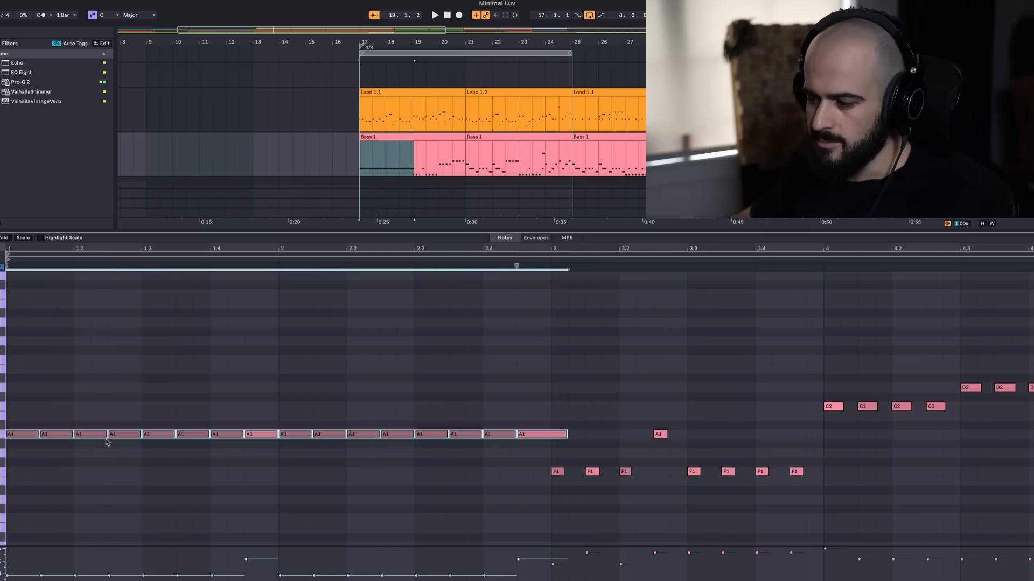
pyautogui.click(205, 474)
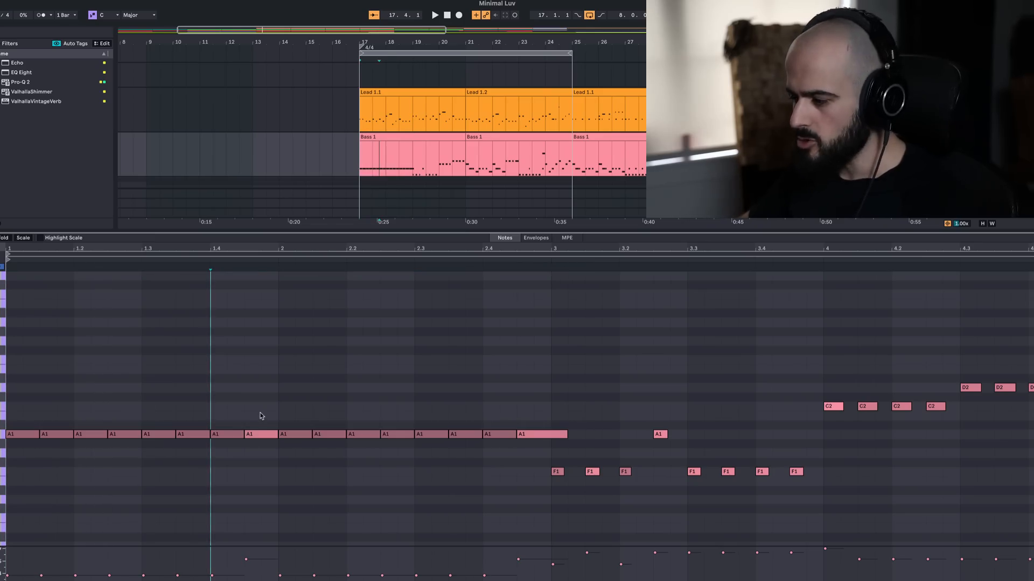
pyautogui.keyDown('shift'); pyautogui.click(537, 433); pyautogui.keyUp('shift')
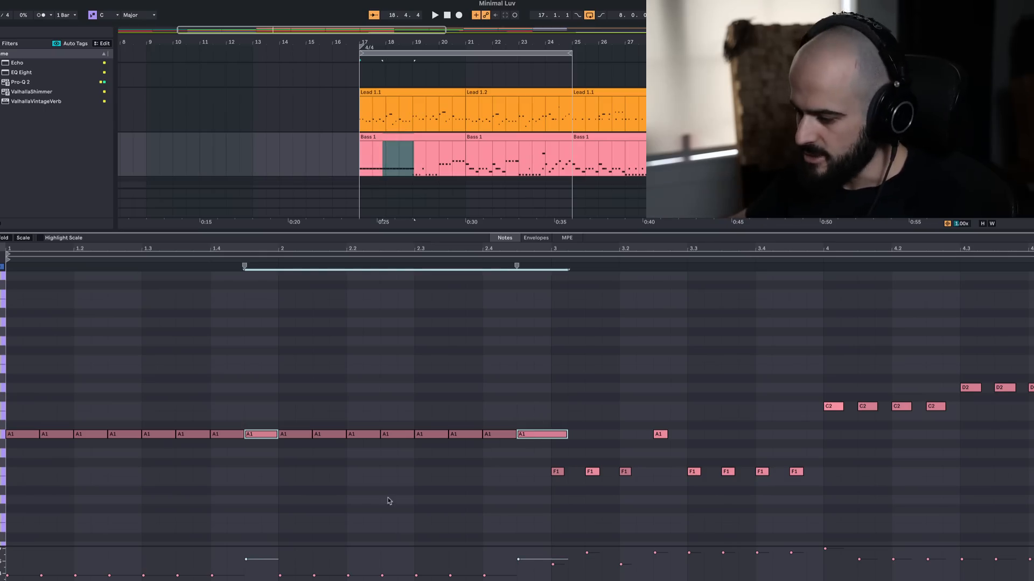
pyautogui.click(260, 566)
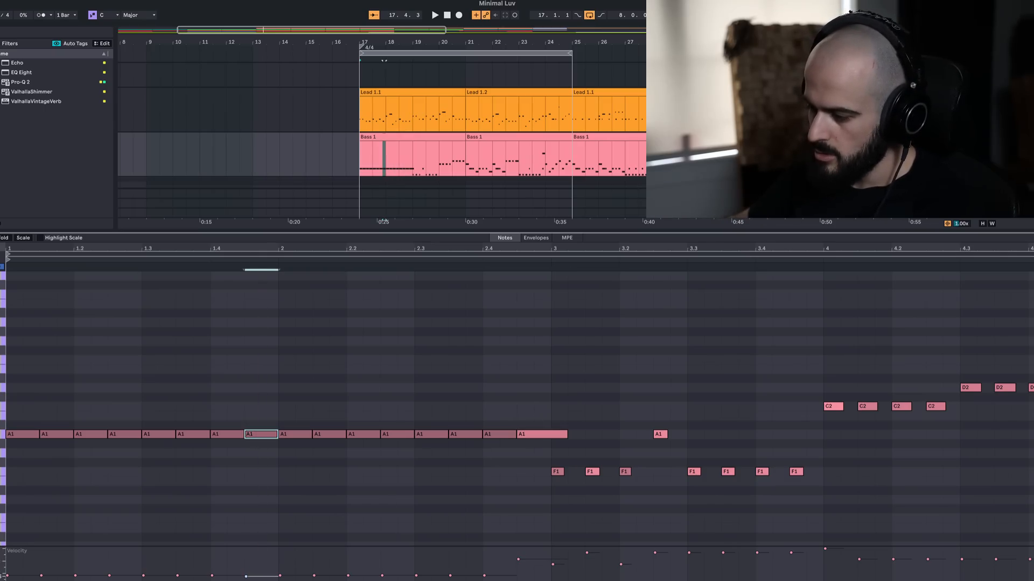
pyautogui.moveTo(527, 564); pyautogui.dragTo(528, 576)
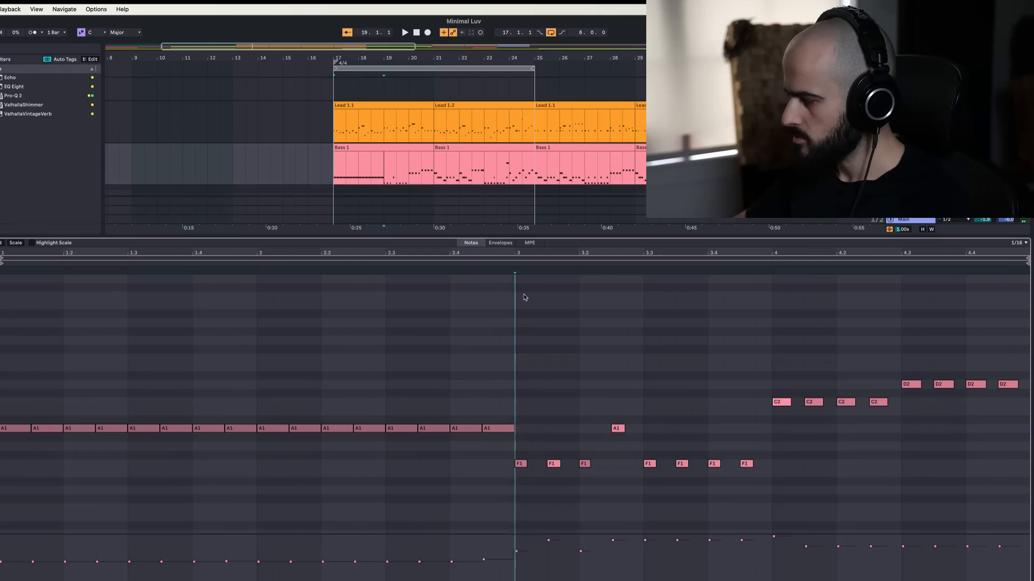
# Step: Replace the notes in bars 3 and 4 with copies of the A1 pattern, placed on F1 in bar 3 and C2 in bar 4
pyautogui.moveTo(520, 291); pyautogui.dragTo(1029, 534)
pyautogui.press('Delete')
pyautogui.moveTo(554, 469); pyautogui.dragTo(265, 413)
pyautogui.hotkey('ctrl', 'd')
pyautogui.moveTo(558, 435); pyautogui.dragTo(527, 469)
pyautogui.hotkey('ctrl', 'd')
pyautogui.moveTo(784, 467); pyautogui.dragTo(784, 405)
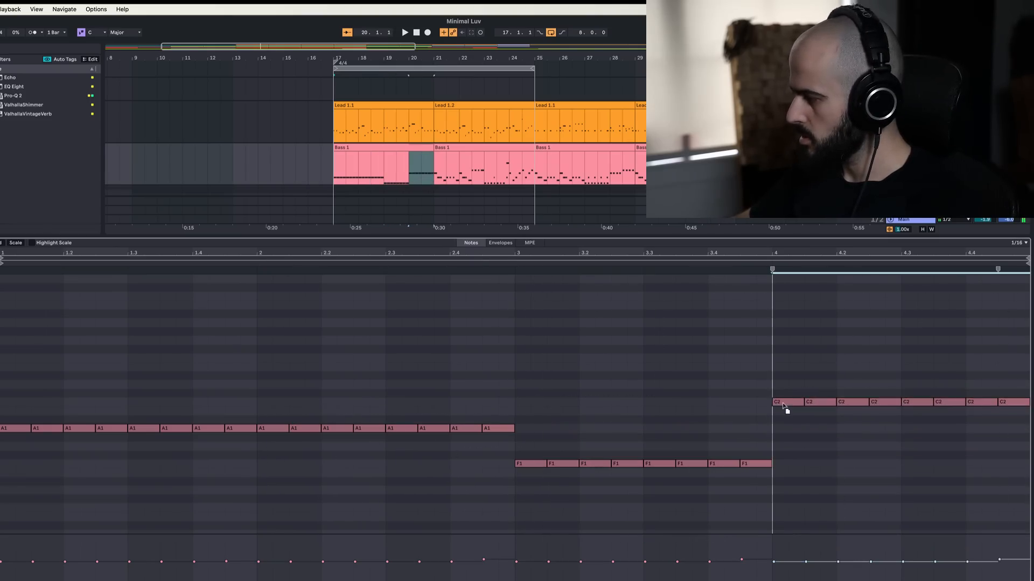
# Step: Raise the last four bass notes of bar 4 to D2
pyautogui.moveTo(914, 377); pyautogui.dragTo(1019, 406)
pyautogui.moveTo(915, 404); pyautogui.dragTo(915, 386)
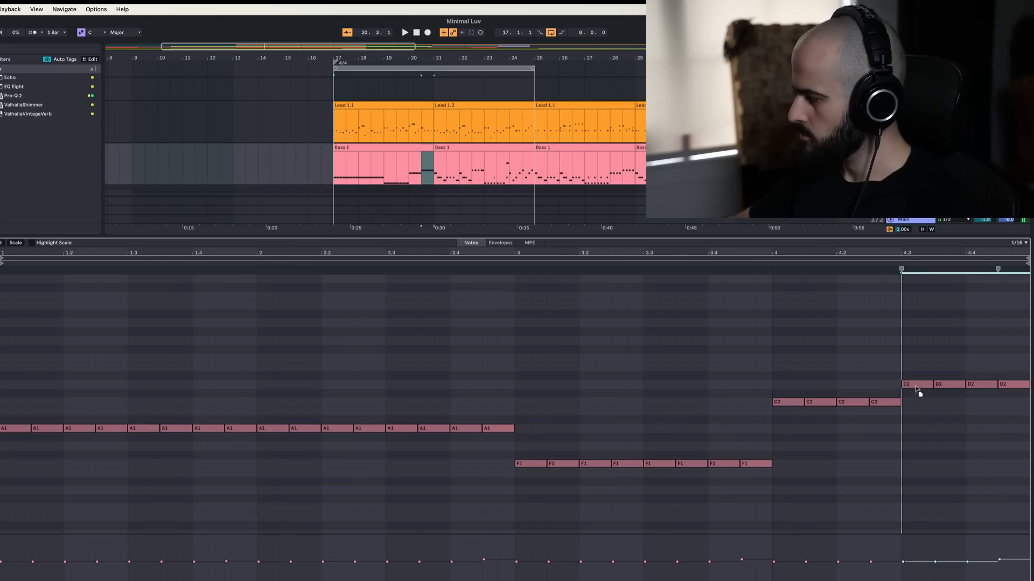
pyautogui.click(827, 419)
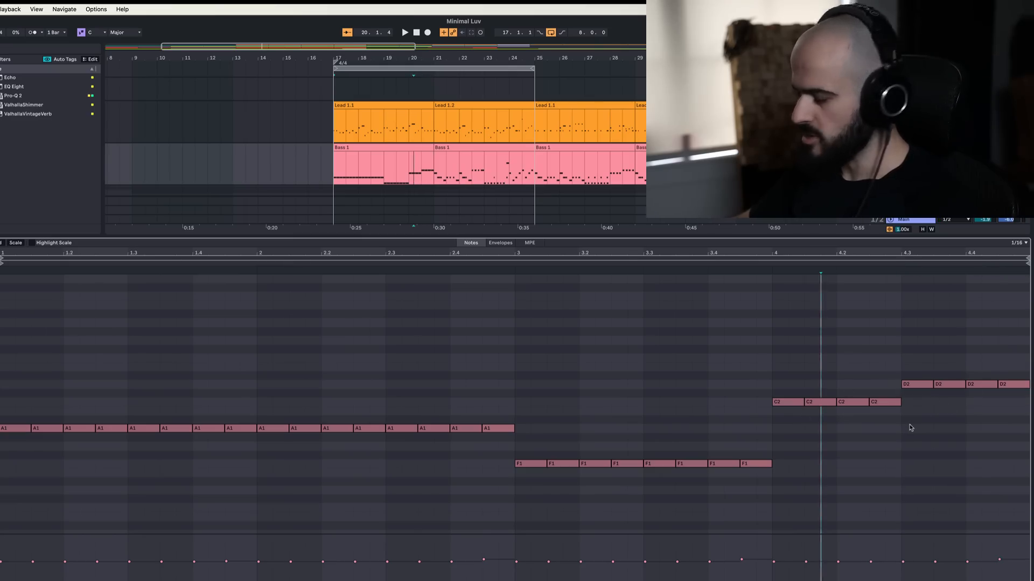
# Step: Move all eight bass notes in bar 4 to G1 and play back the simplified four-bar bassline
pyautogui.moveTo(934, 400); pyautogui.dragTo(794, 449)
pyautogui.moveTo(1023, 347); pyautogui.dragTo(910, 446)
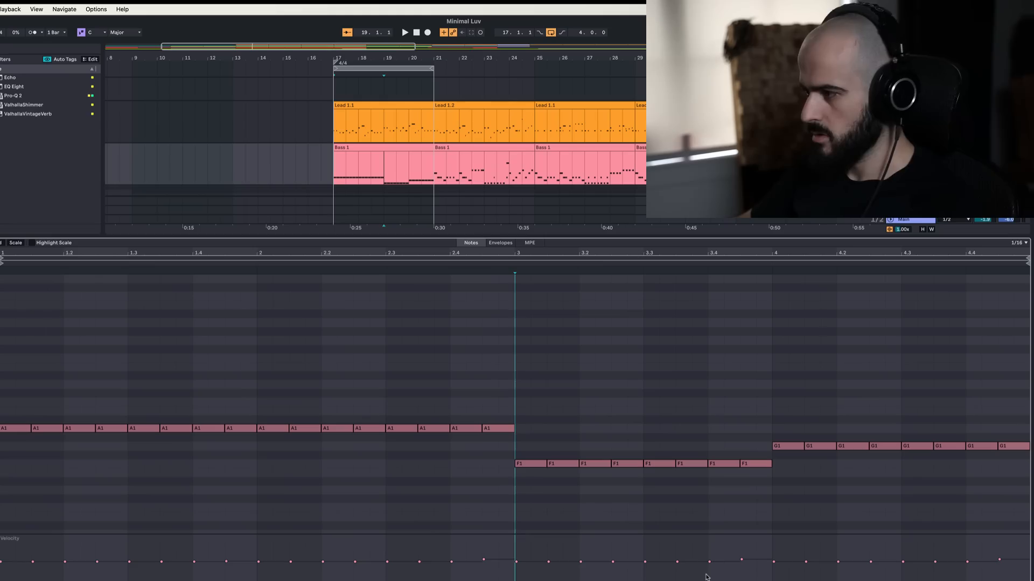
pyautogui.press('space')
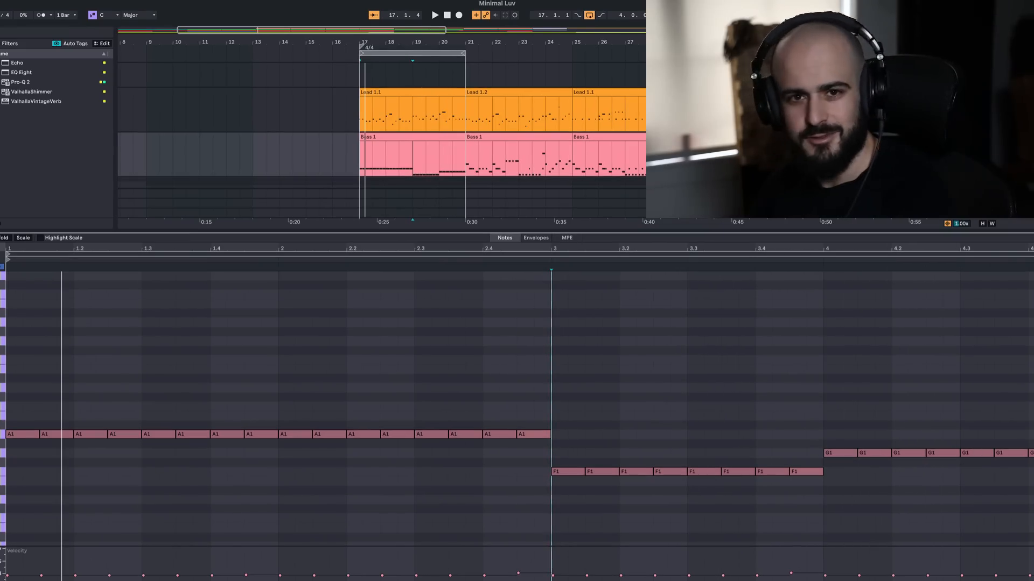
pyautogui.press('space')
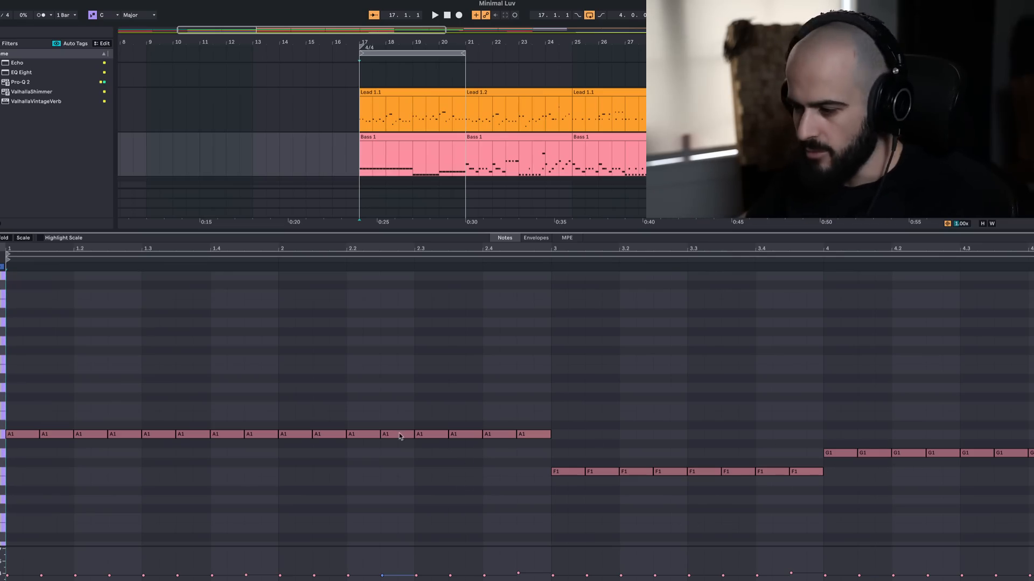
# Step: Lower the first notes of bars 1 and 2 and the last note of bar 2 to G1, and audition the bassline
pyautogui.click(25, 435)
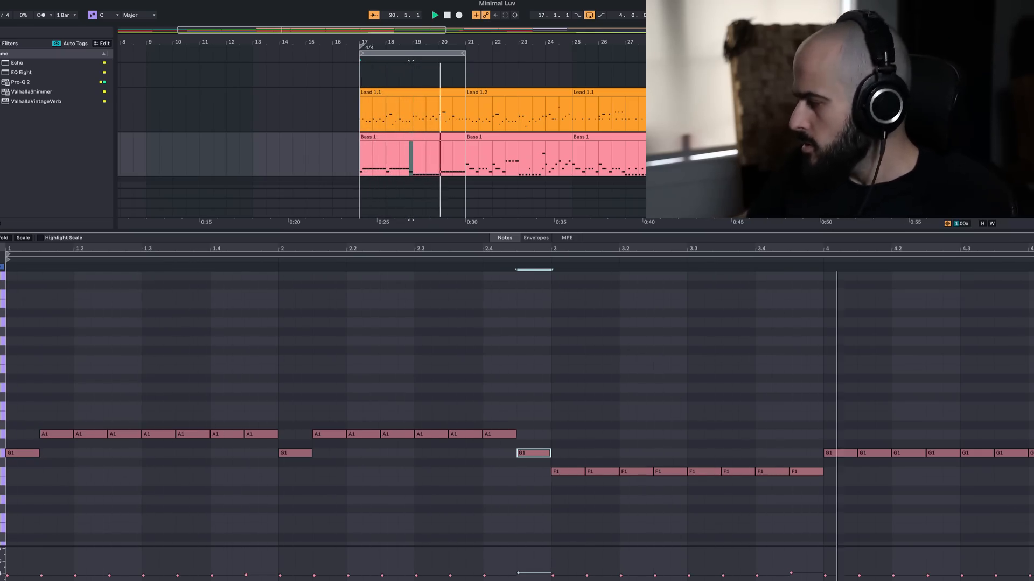
pyautogui.press('space')
pyautogui.click(409, 134)
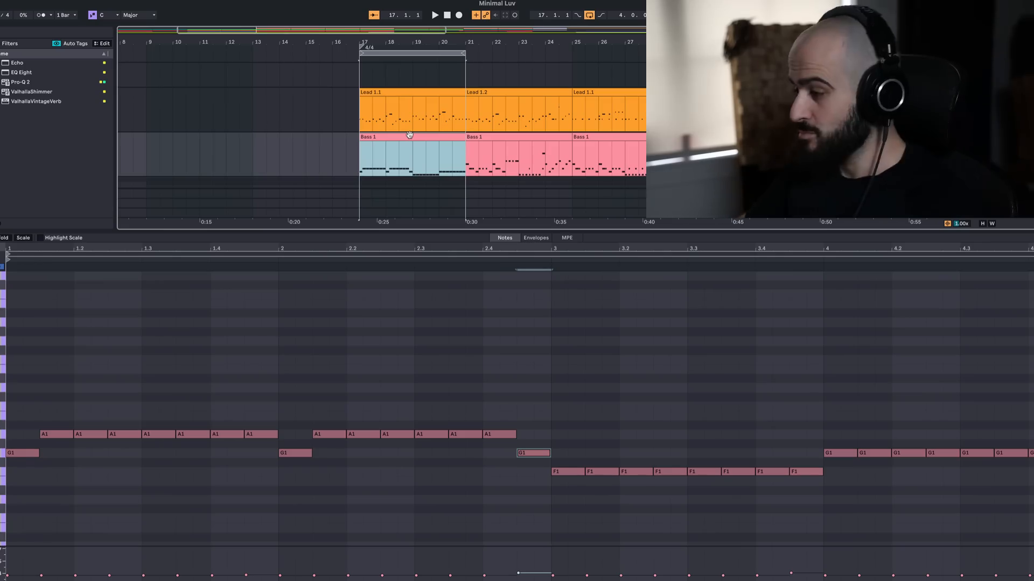
# Step: In the Lead 1.1 clip, move the A2 note at 1.3 back an eighth note and delete the two G2 notes in beat 2
pyautogui.click(410, 101)
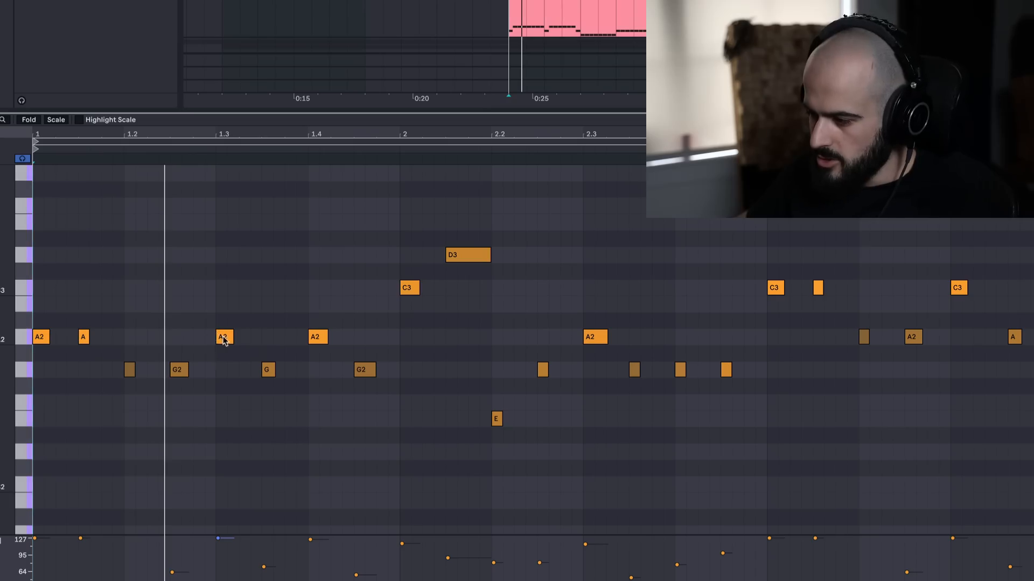
pyautogui.moveTo(223, 338); pyautogui.dragTo(178, 338)
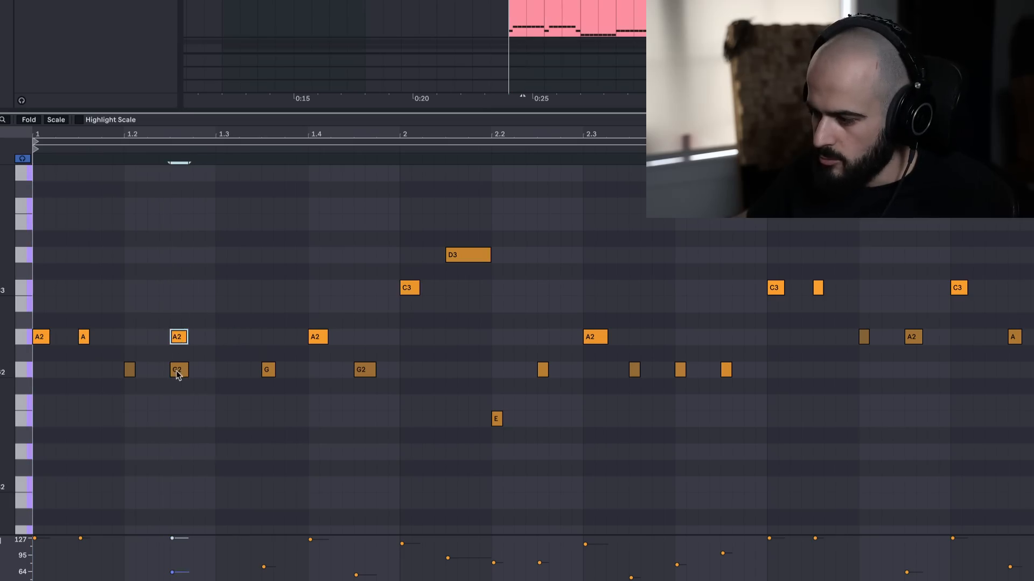
pyautogui.doubleClick(129, 369)
pyautogui.press('space')
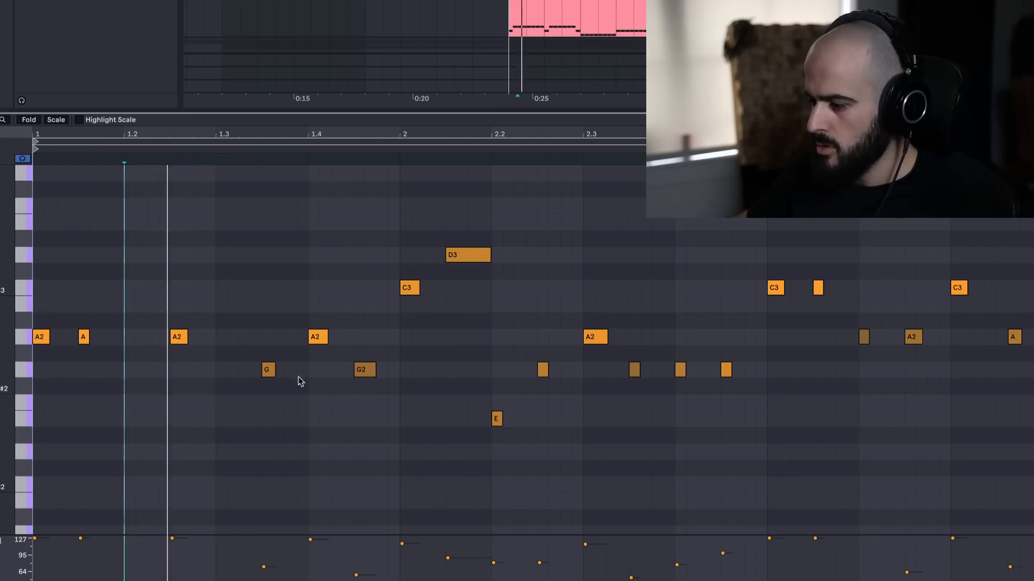
# Step: Delete the last G2 note of bar 1 in the lead and raise the remaining G2 note there to A2
pyautogui.click(270, 371)
pyautogui.doubleClick(363, 370)
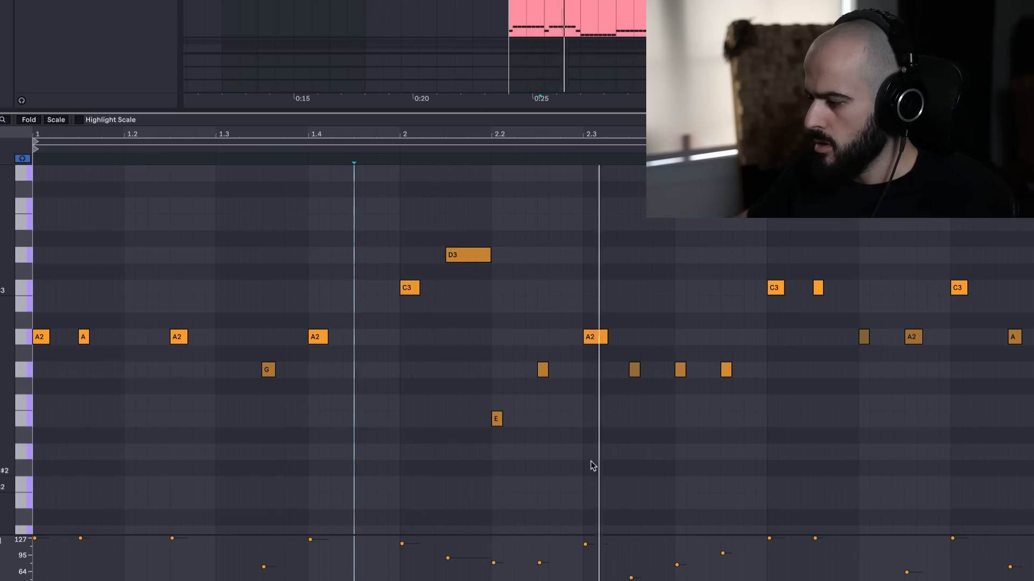
pyautogui.moveTo(268, 370); pyautogui.dragTo(269, 351)
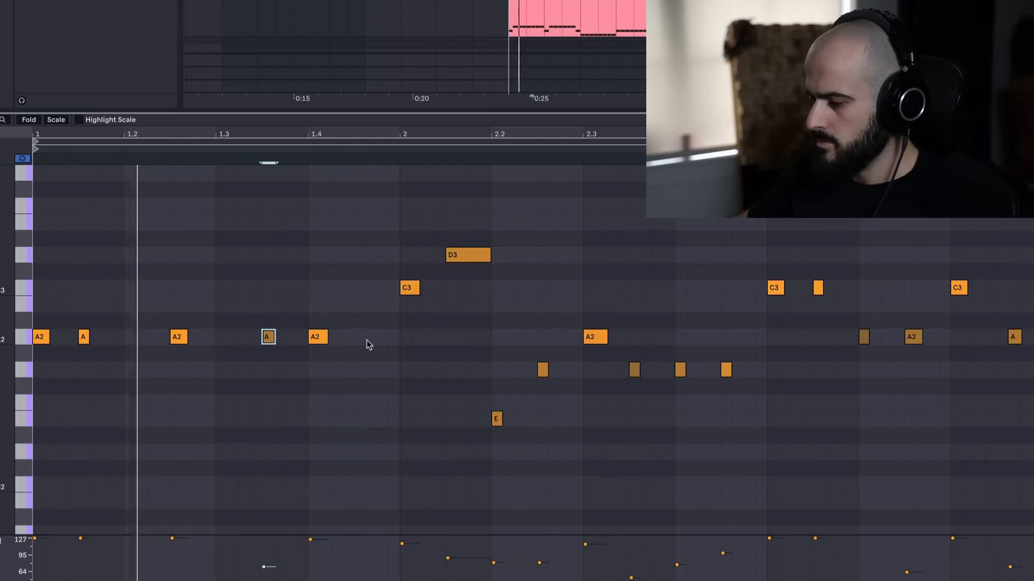
pyautogui.doubleClick(270, 336)
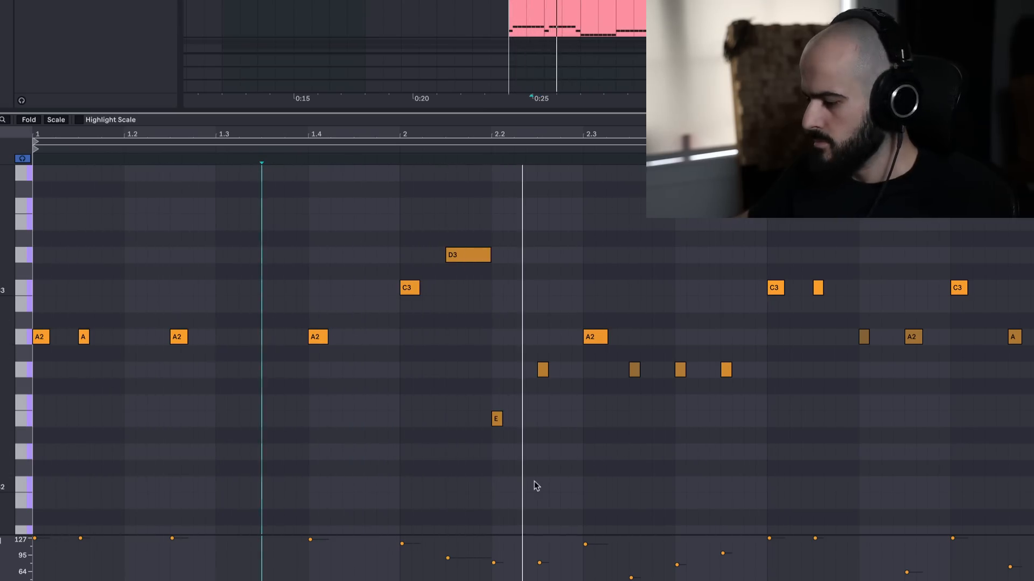
pyautogui.hotkey('ctrl', 'z')
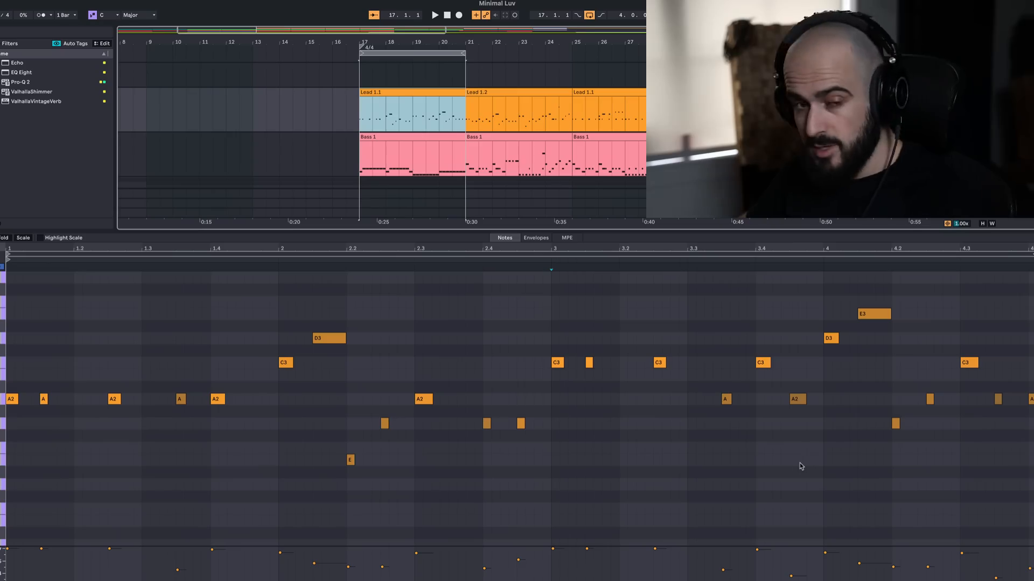
# Step: Copy the Lead 1.1 clip to bar 13 and delete the E note in bar 2 of the original clip
pyautogui.moveTo(423, 92); pyautogui.dragTo(312, 94)
pyautogui.click(422, 94)
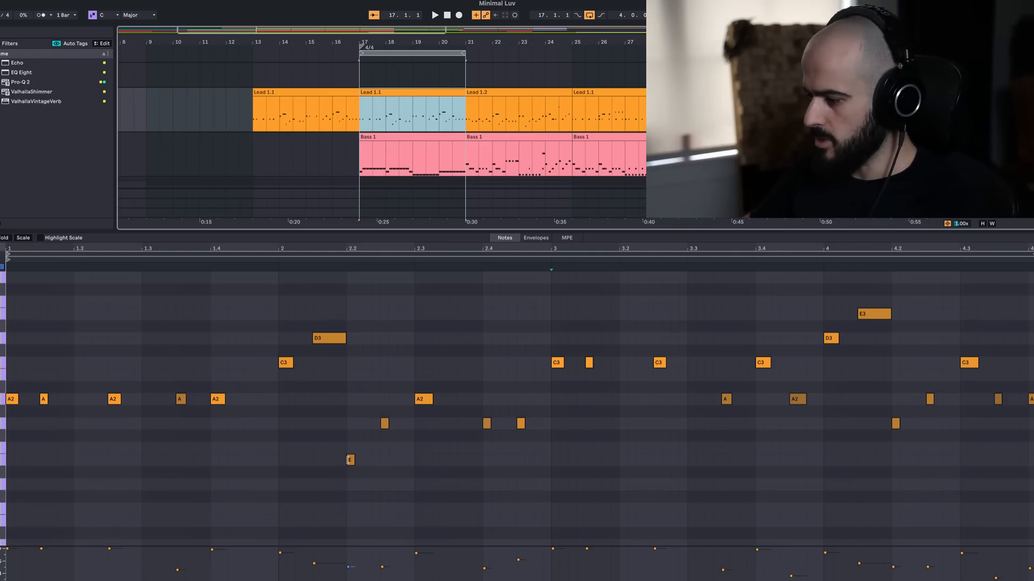
pyautogui.doubleClick(349, 460)
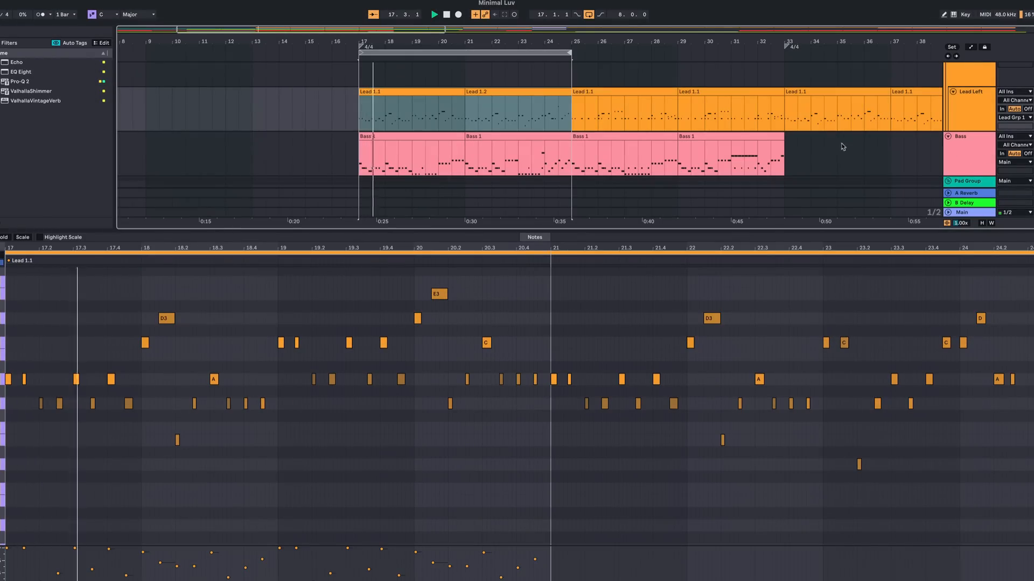
# Step: Select the Bass 1 clips at bars 17 and 21 to view their notes during playback
pyautogui.click(443, 138)
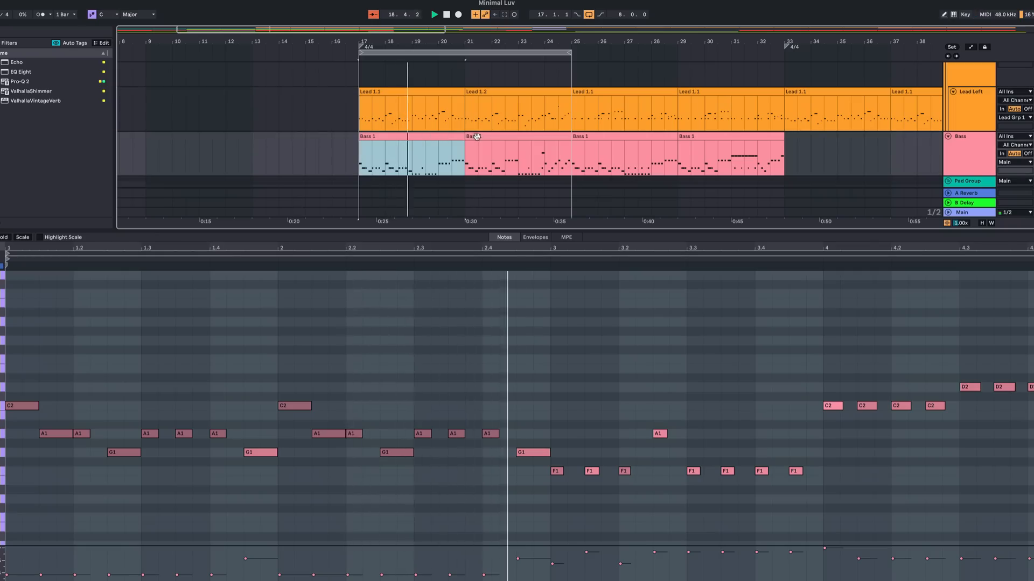
pyautogui.keyDown('shift'); pyautogui.click(495, 145); pyautogui.keyUp('shift')
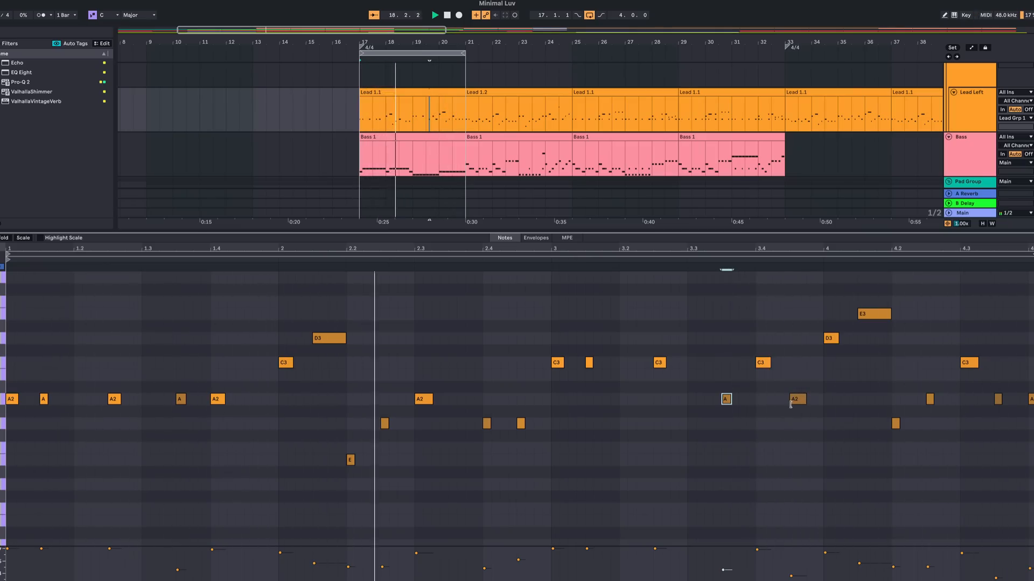
# Step: Open the original pad track's clip at bar 17 and play the loop to examine its chord notes
pyautogui.click(551, 456)
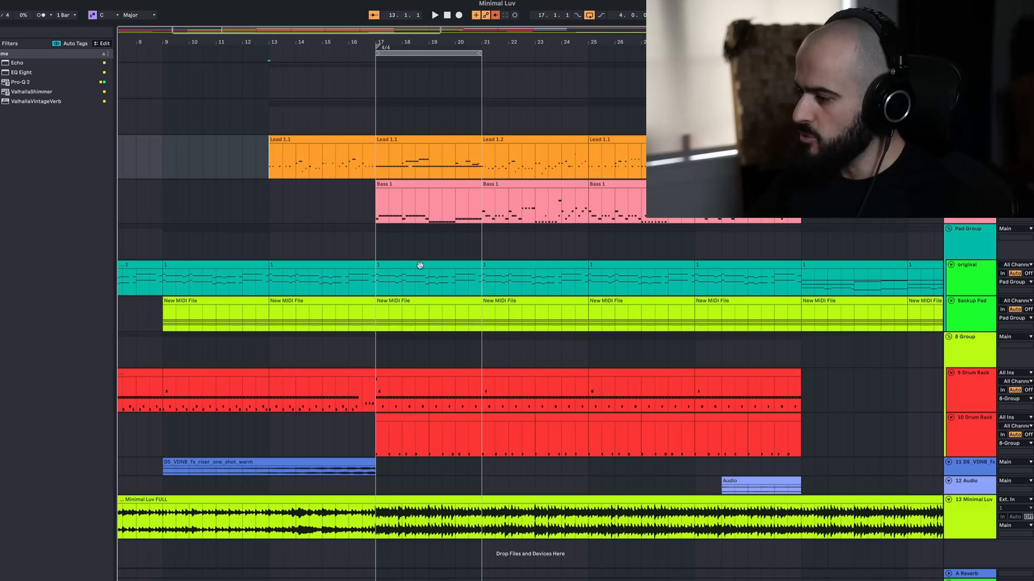
pyautogui.click(452, 268)
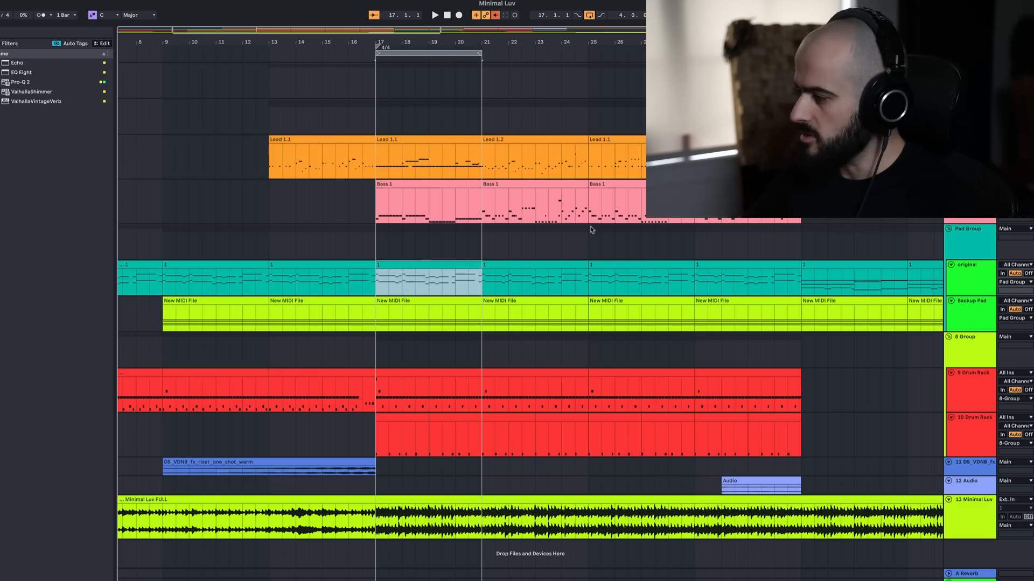
pyautogui.doubleClick(453, 267)
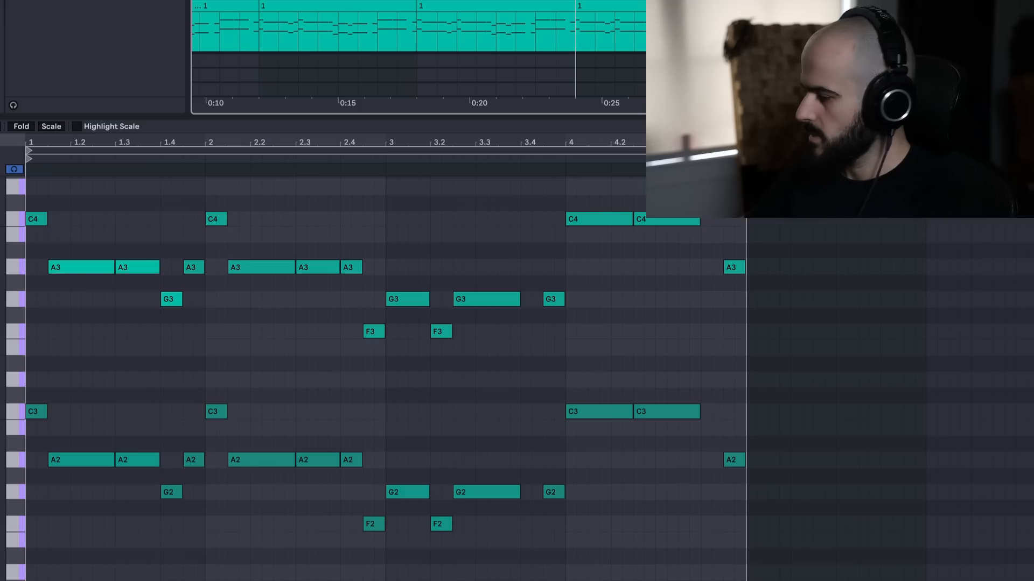
pyautogui.press('space')
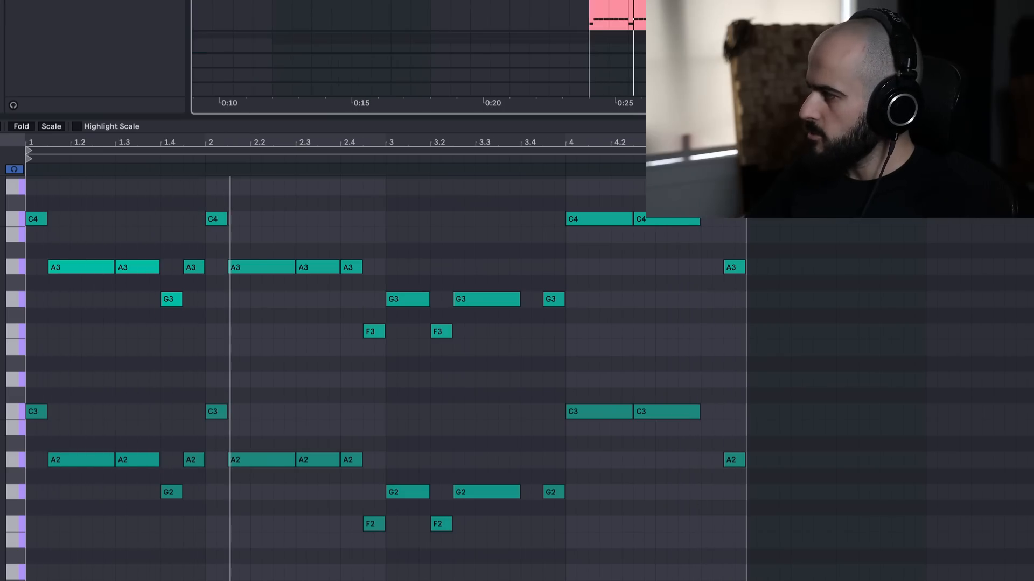
pyautogui.press('space')
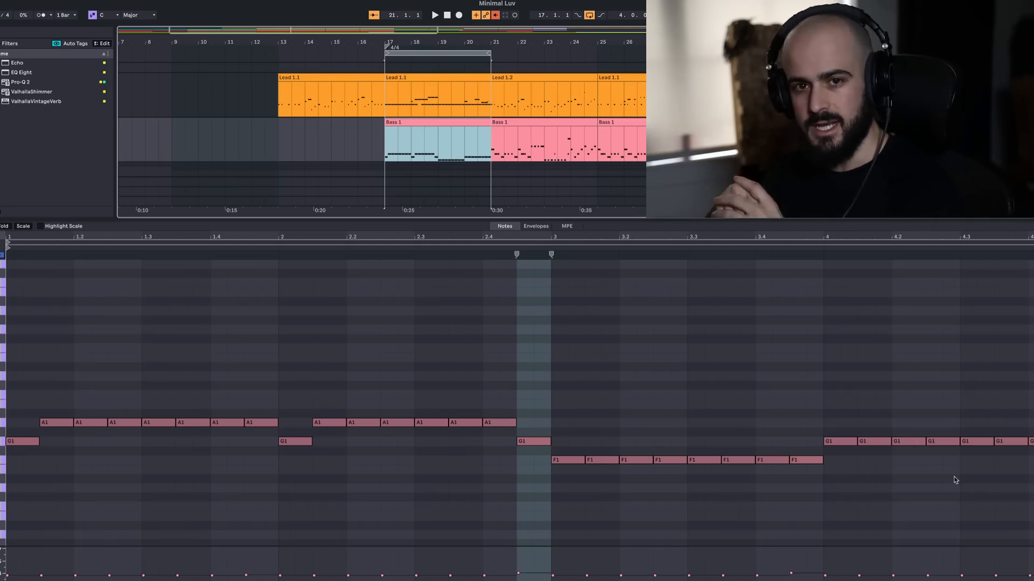
# Step: Try flattening the Bass 1 clip at bar 17 to one pitch by moving its G1 and F1 notes to A1, and play it back
pyautogui.click(652, 432)
pyautogui.moveTo(579, 446); pyautogui.dragTo(23, 423)
pyautogui.moveTo(563, 438); pyautogui.dragTo(823, 515)
pyautogui.moveTo(560, 459); pyautogui.dragTo(561, 424)
pyautogui.moveTo(832, 419); pyautogui.dragTo(1004, 506)
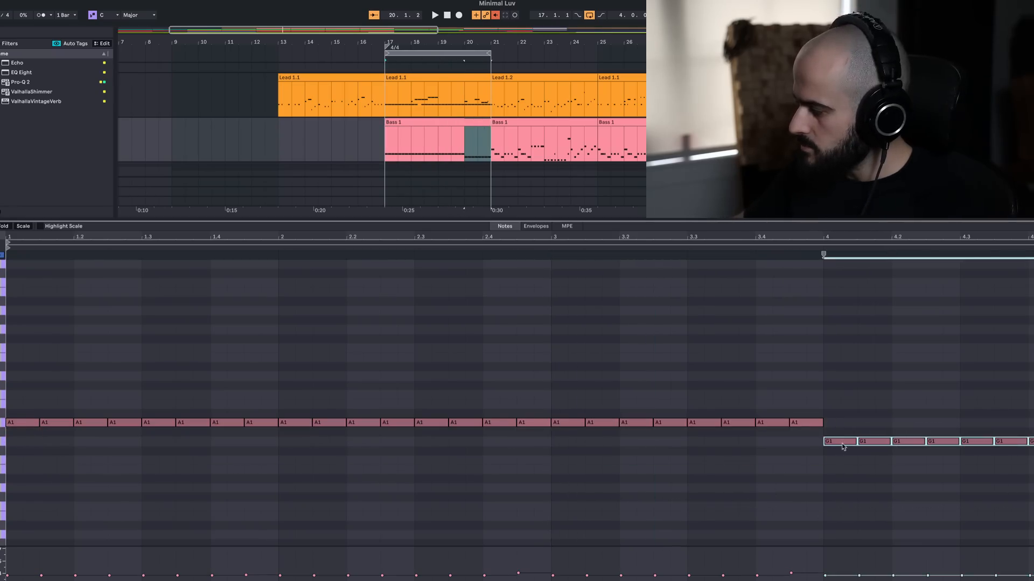
pyautogui.moveTo(847, 442); pyautogui.dragTo(847, 432)
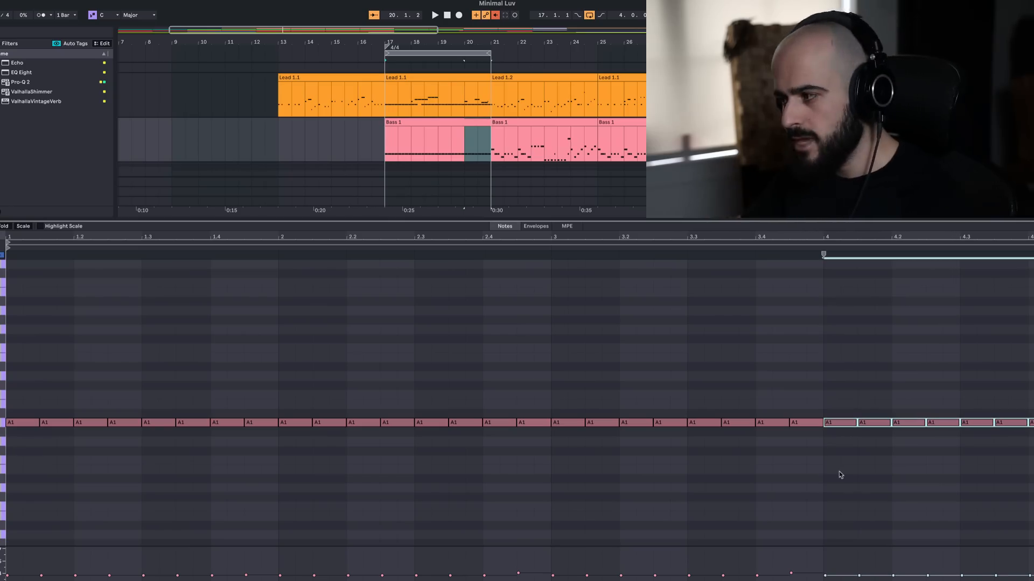
pyautogui.press('space')
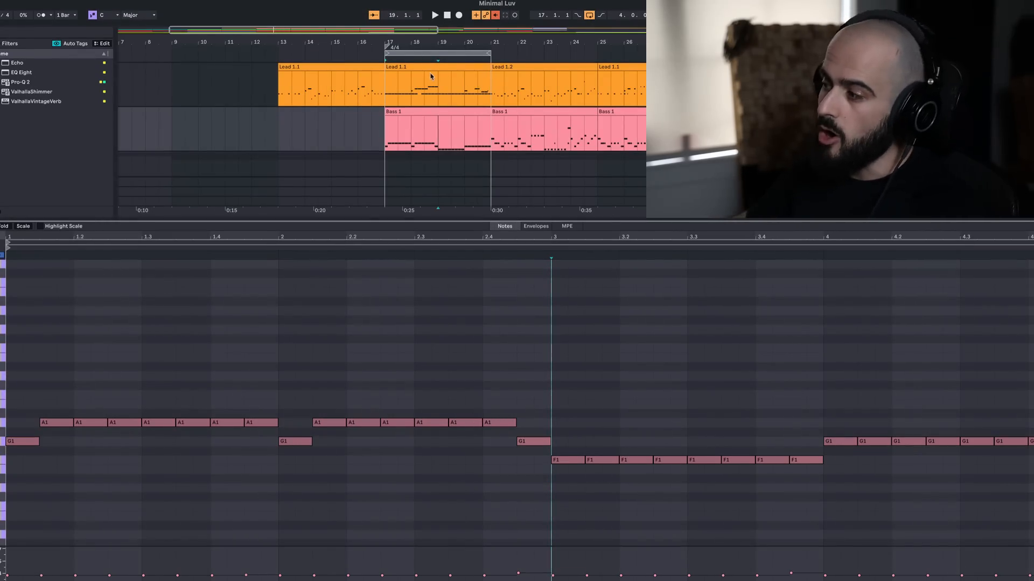
# Step: Replace the notes of the original pad clip at bar 17 with the Bass 1 clip's notes, with the first note on A1
pyautogui.moveTo(501, 432); pyautogui.dragTo(17, 423)
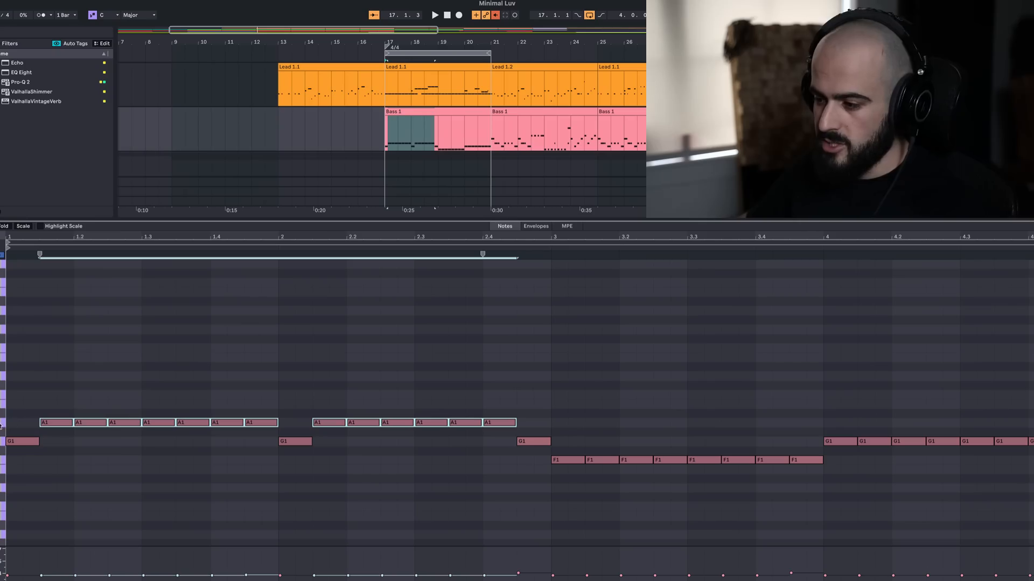
pyautogui.click(1, 463)
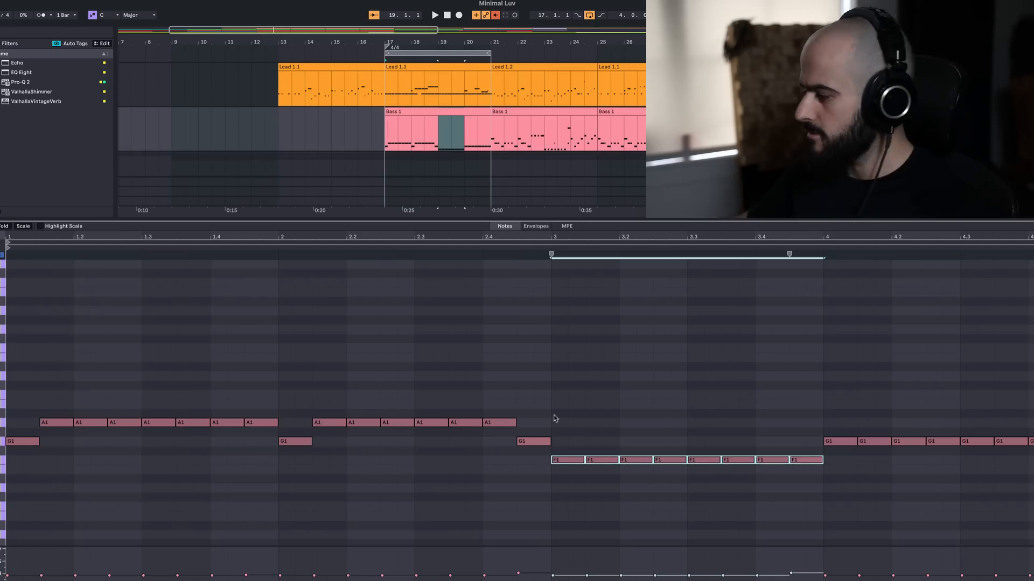
pyautogui.click(1, 442)
pyautogui.hotkey('ctrl', 'a')
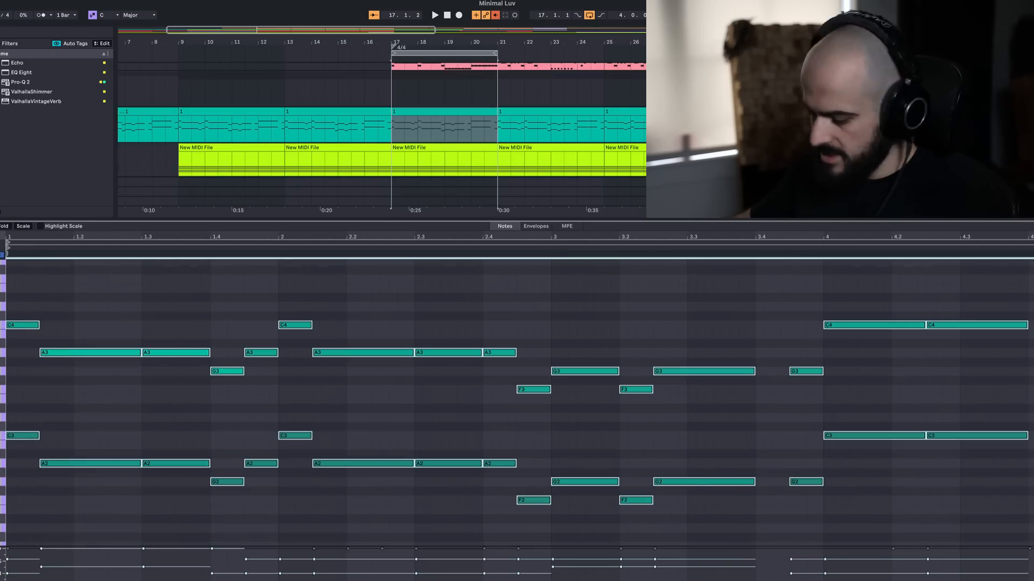
pyautogui.press('Delete')
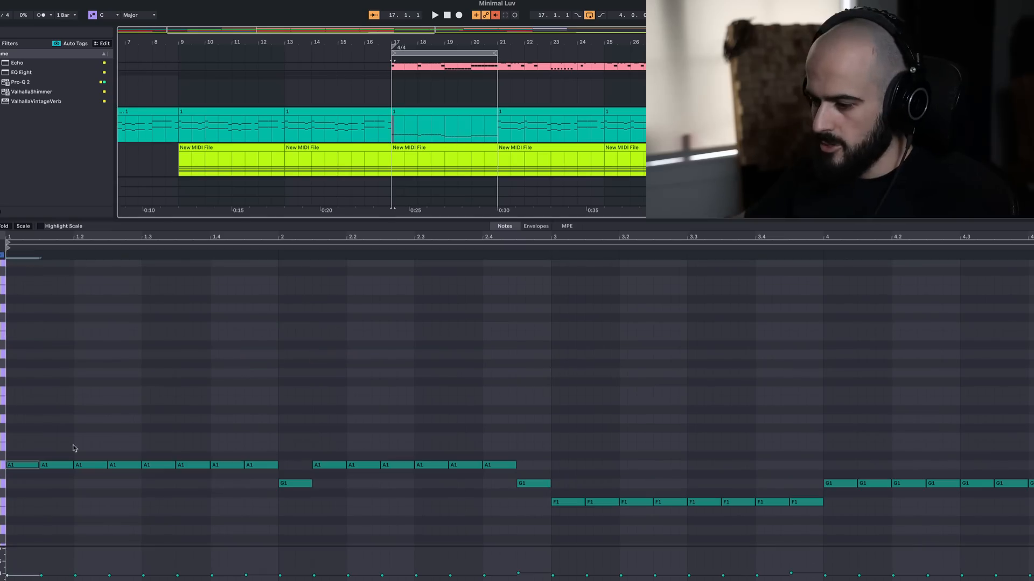
# Step: Thin the pad clip to single A1, F1 and G1 root notes and stretch them to fill bars 1–2, bar 3 and bar 4
pyautogui.moveTo(54, 445); pyautogui.dragTo(260, 476)
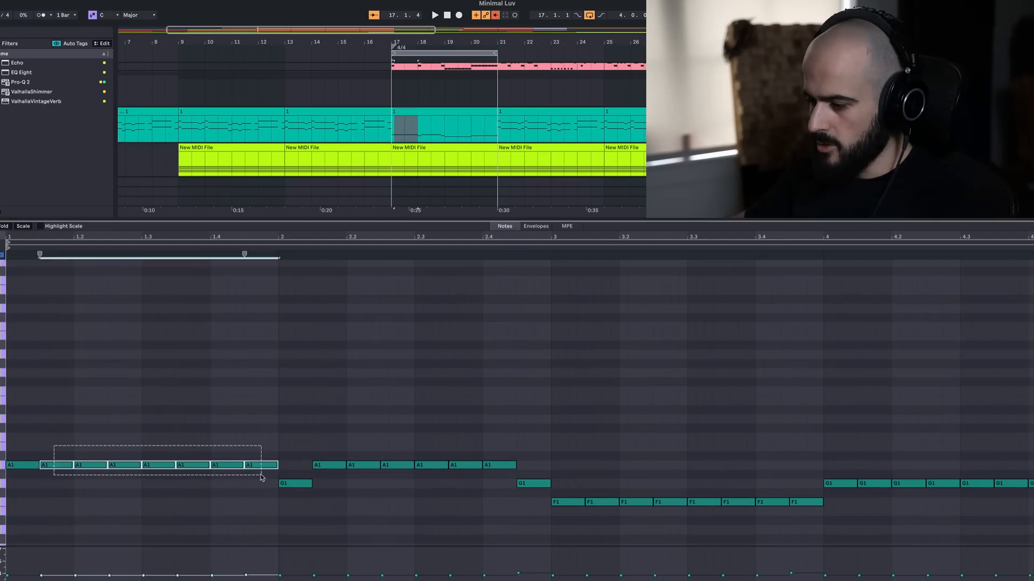
pyautogui.press('Delete')
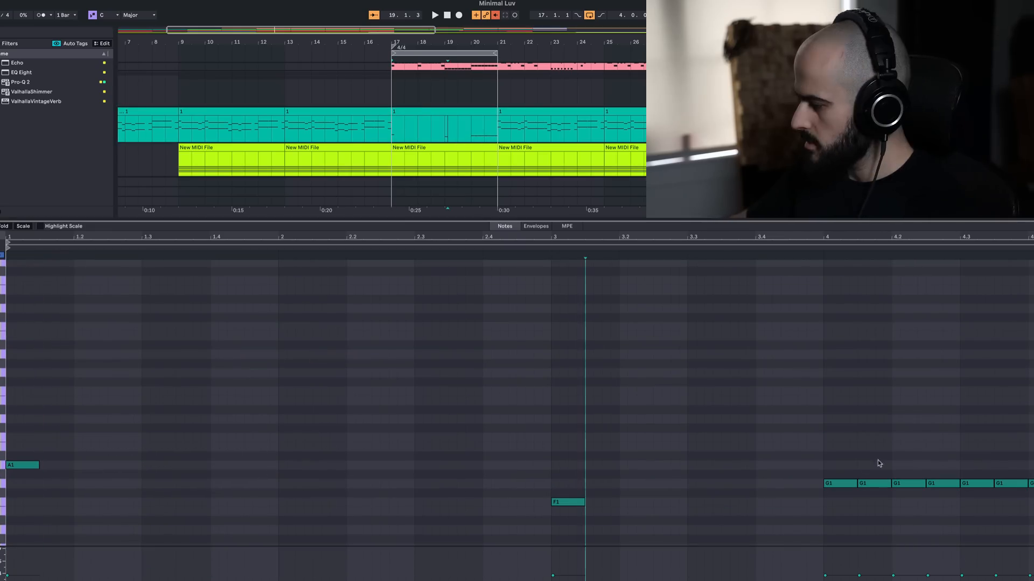
pyautogui.moveTo(875, 459); pyautogui.dragTo(1031, 491)
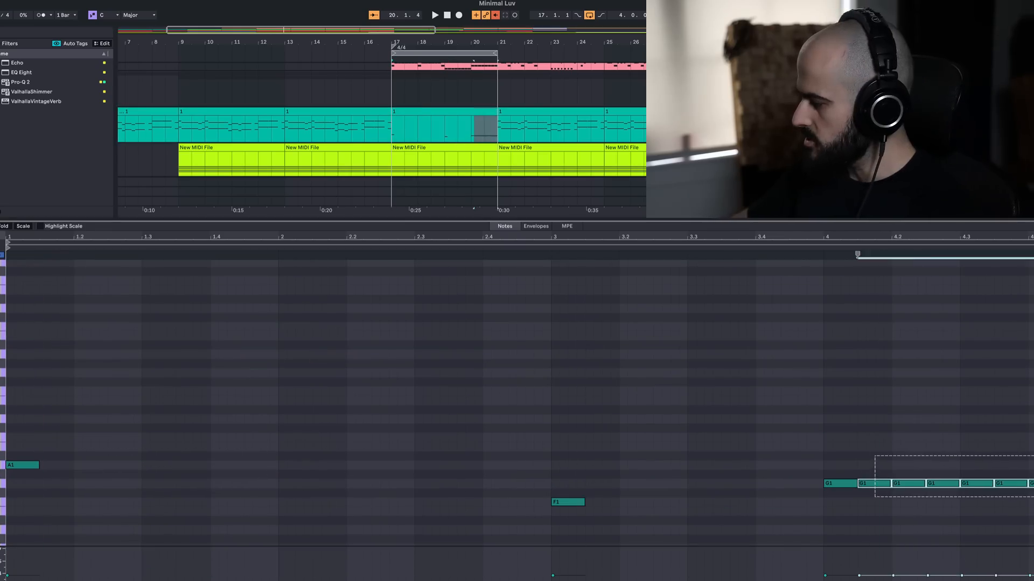
pyautogui.press('Delete')
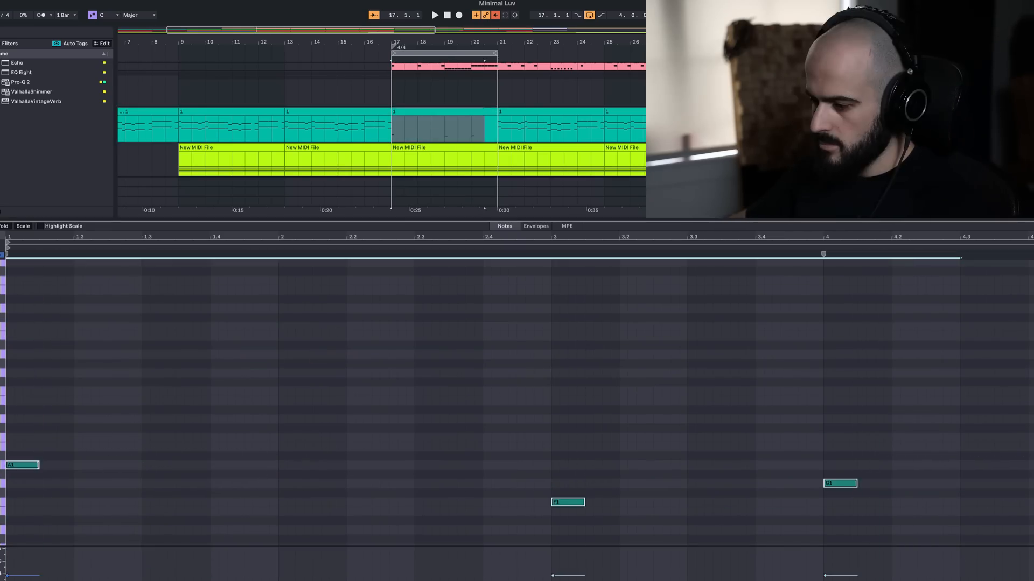
pyautogui.moveTo(38, 465); pyautogui.dragTo(503, 463)
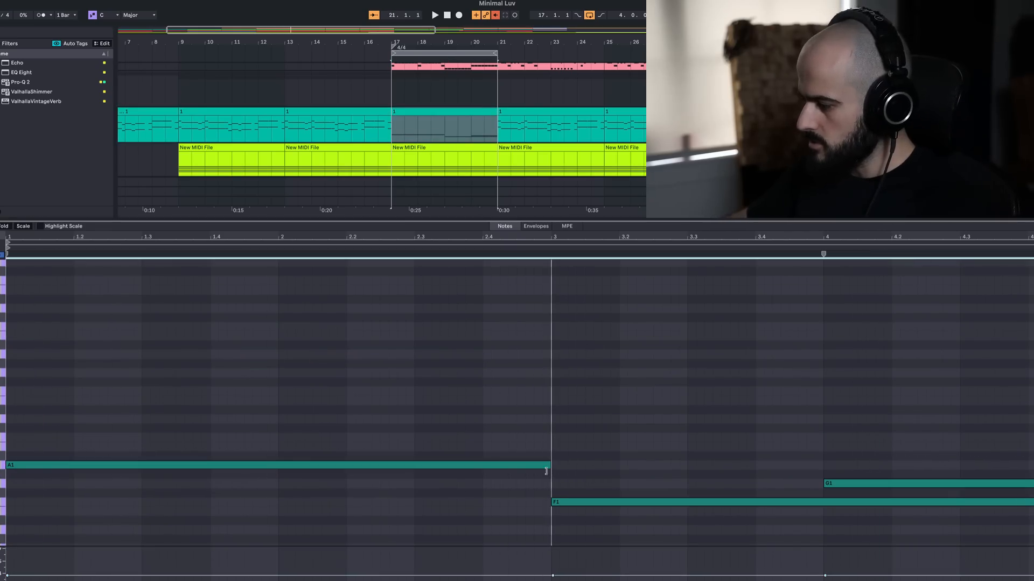
pyautogui.moveTo(1031, 502); pyautogui.dragTo(824, 501)
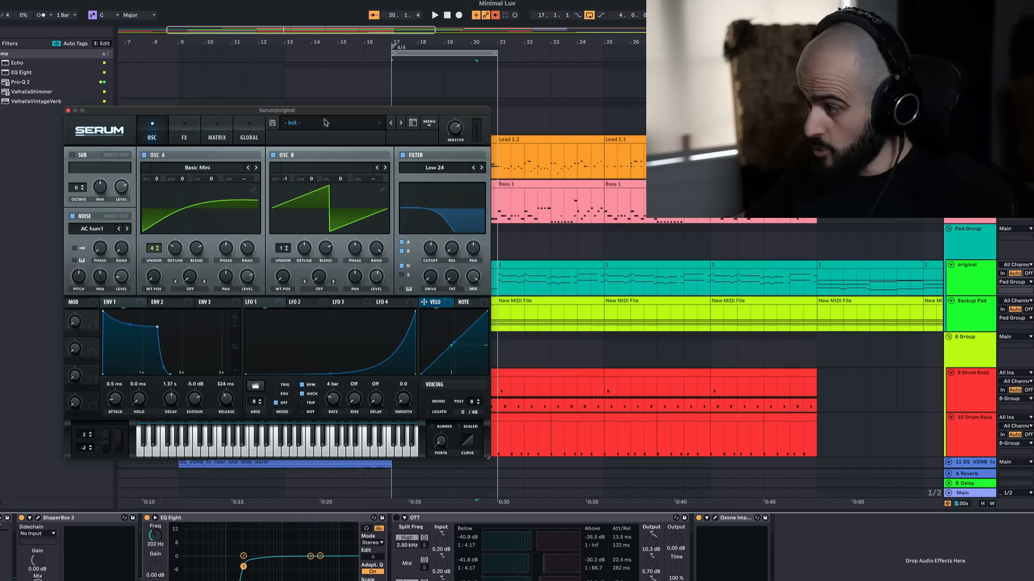
# Step: Initialise the pad track's Serum preset, play it back and close the synth window
pyautogui.click(428, 126)
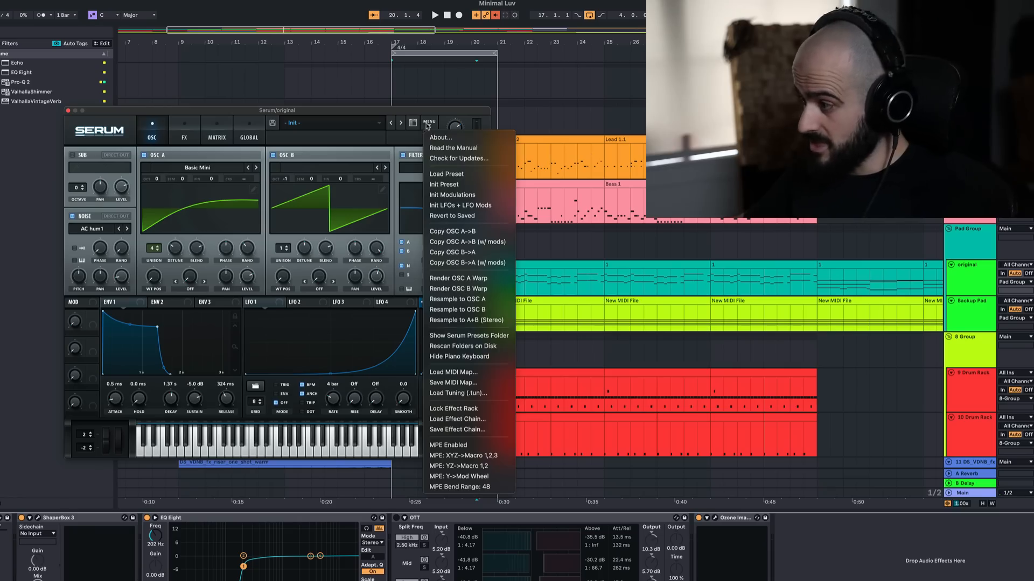
pyautogui.click(430, 176)
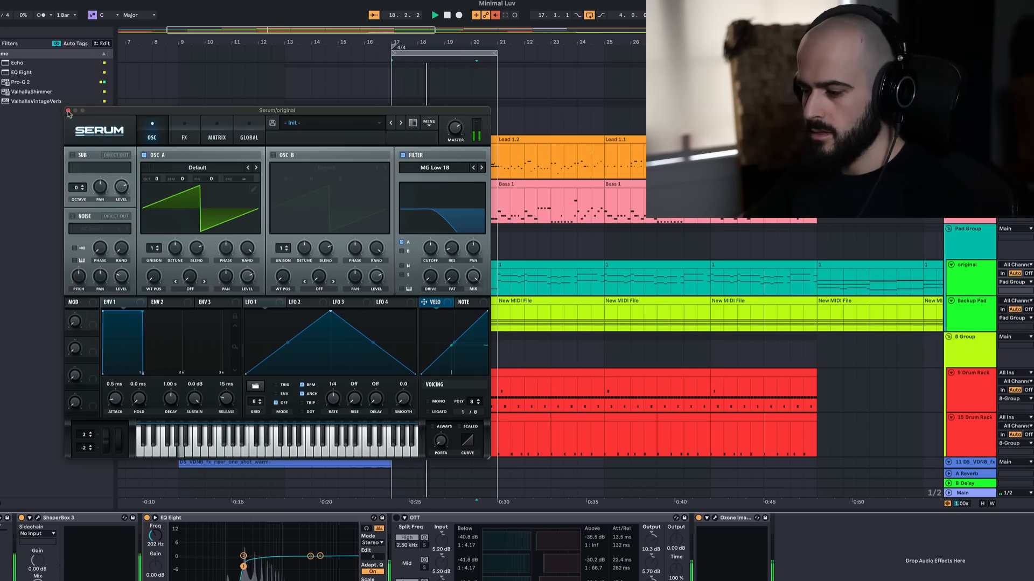
pyautogui.click(68, 111)
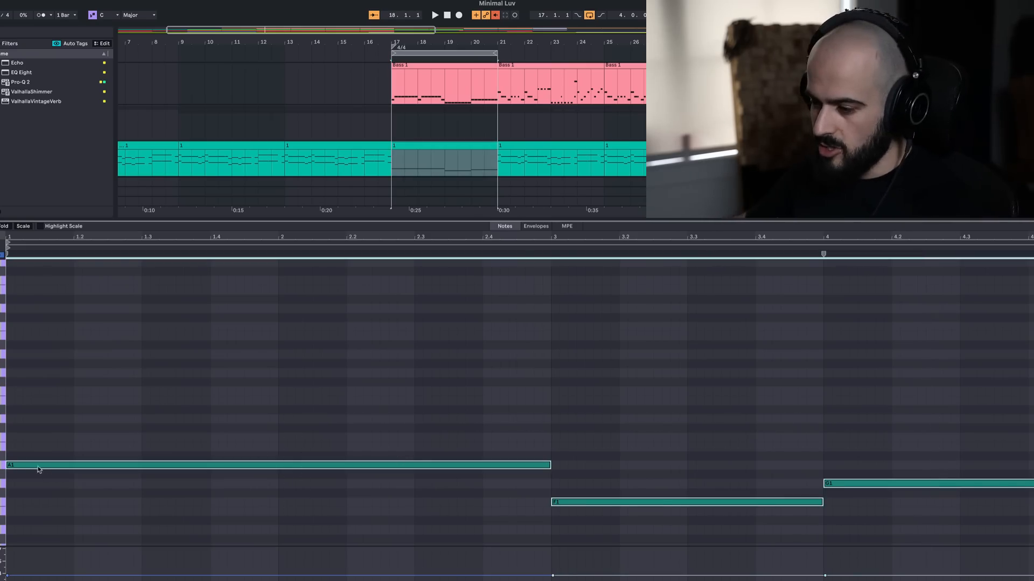
# Step: Duplicate the pad's three root notes a fifth higher to E2, C2 and D2, and audition the result
pyautogui.moveTo(82, 467); pyautogui.dragTo(80, 412)
pyautogui.press('Up')
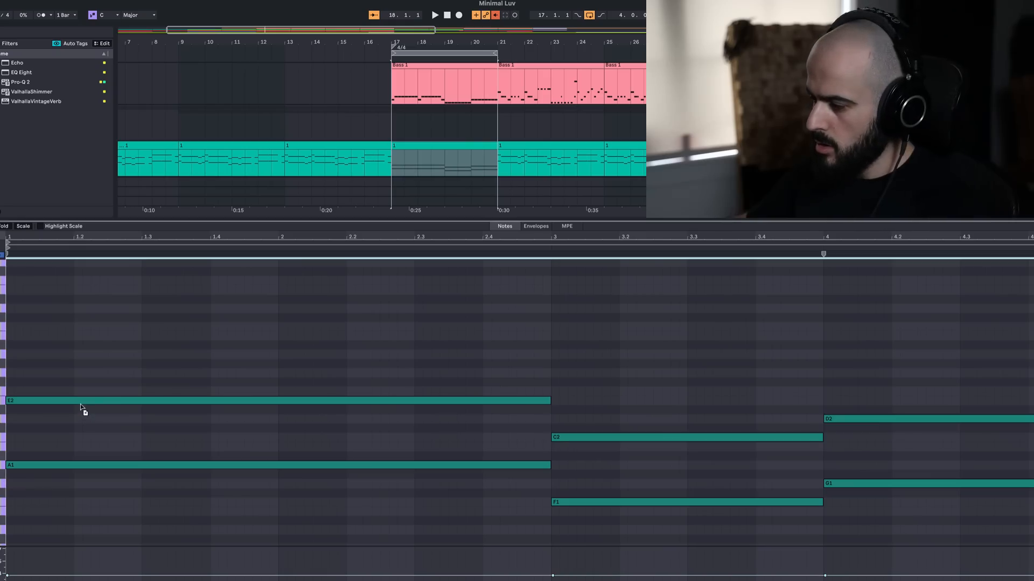
pyautogui.press('space')
pyautogui.press('space')
# Step: Complete the pad triads by copying the fifths down to the thirds C2, A1 and B1, and play the chords
pyautogui.click(560, 403)
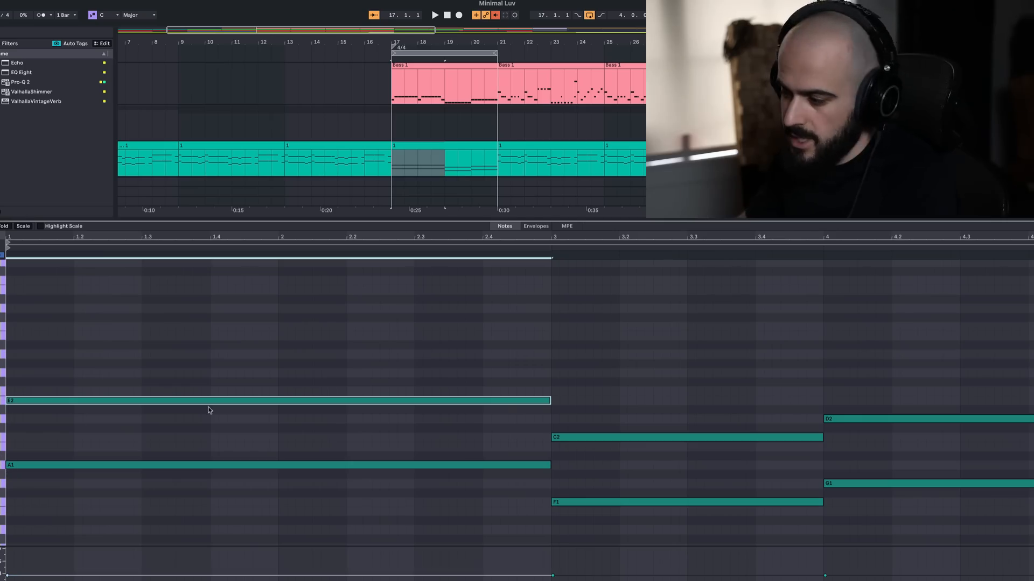
pyautogui.click(244, 412)
pyautogui.scroll(1, 245, 411)
pyautogui.moveTo(246, 411); pyautogui.dragTo(253, 446)
pyautogui.moveTo(638, 447); pyautogui.dragTo(643, 478)
pyautogui.moveTo(854, 425); pyautogui.dragTo(857, 458)
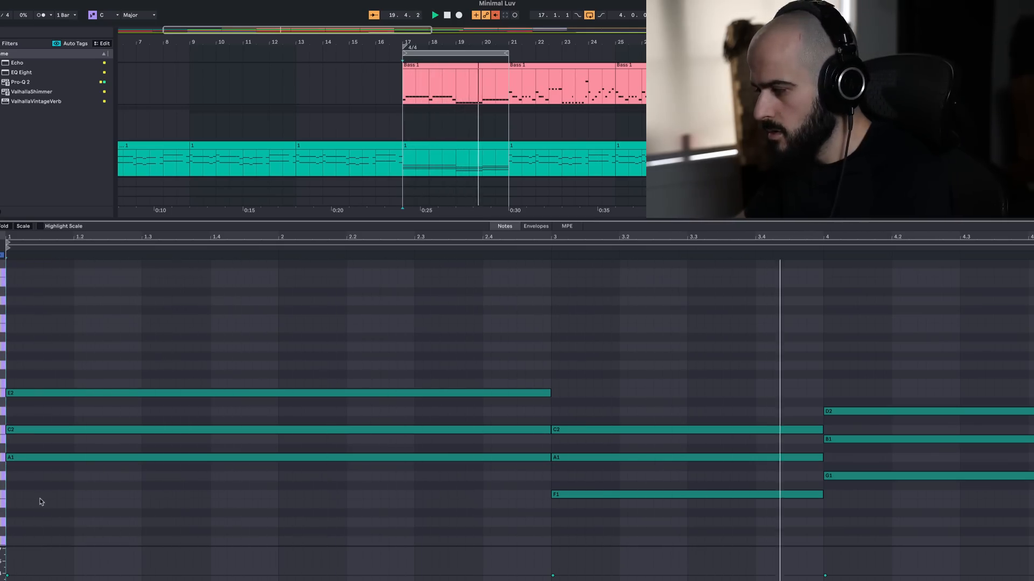
pyautogui.press('space')
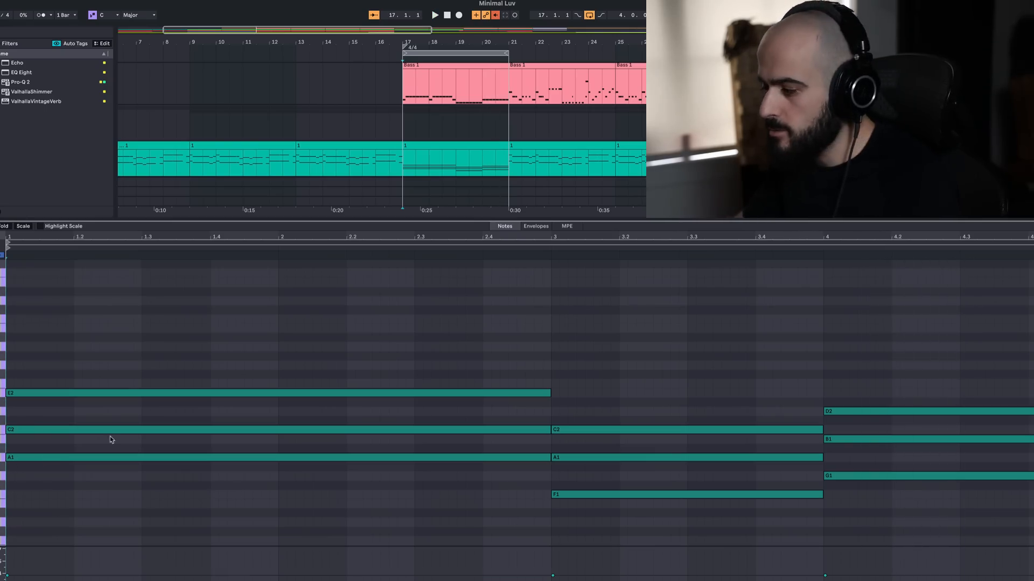
# Step: Try all the pad chord notes one octave higher during playback, and undo the transposition
pyautogui.moveTo(235, 347); pyautogui.dragTo(866, 495)
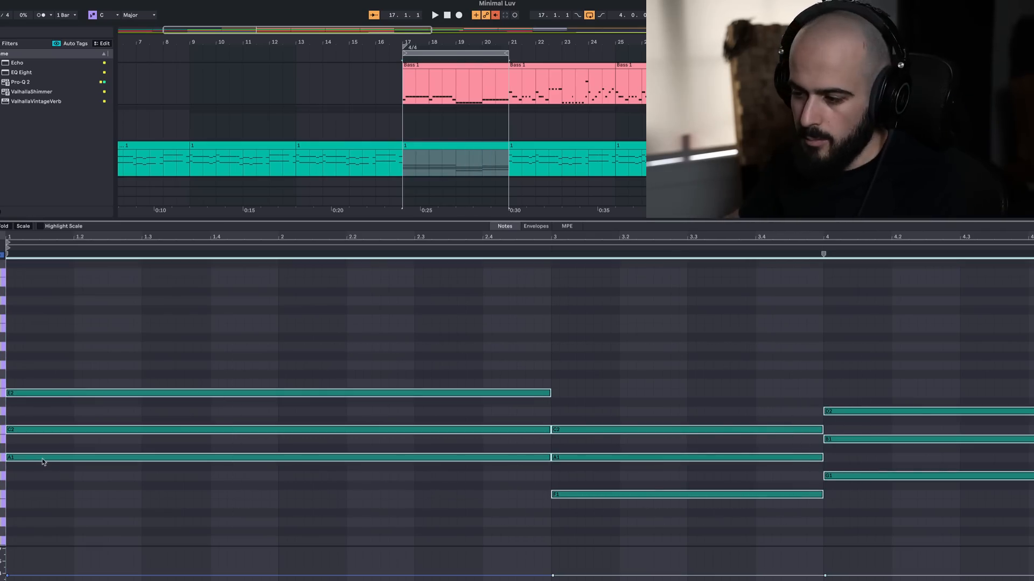
pyautogui.moveTo(43, 462); pyautogui.dragTo(47, 351)
pyautogui.press('space')
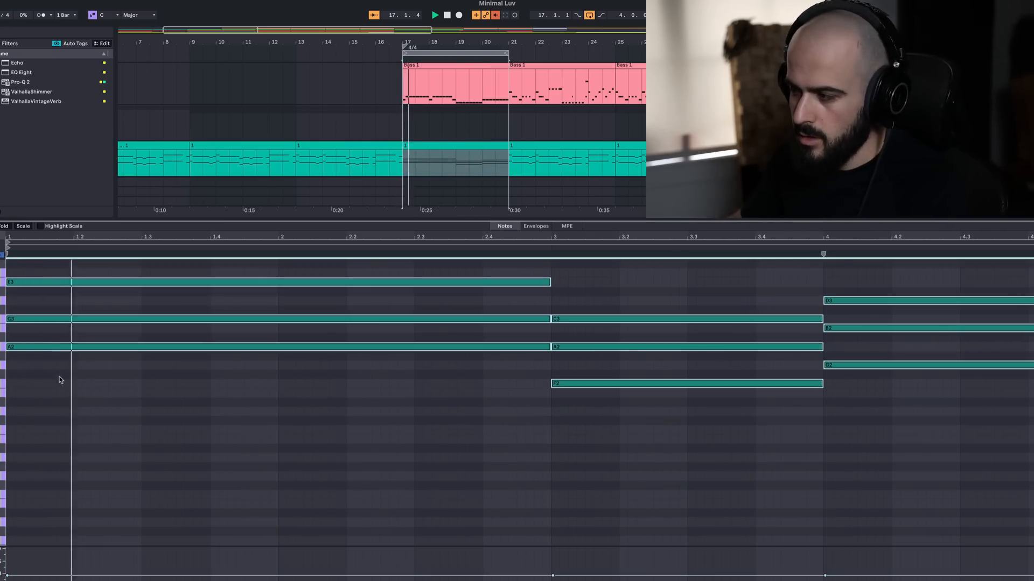
pyautogui.scroll(1, 60, 378)
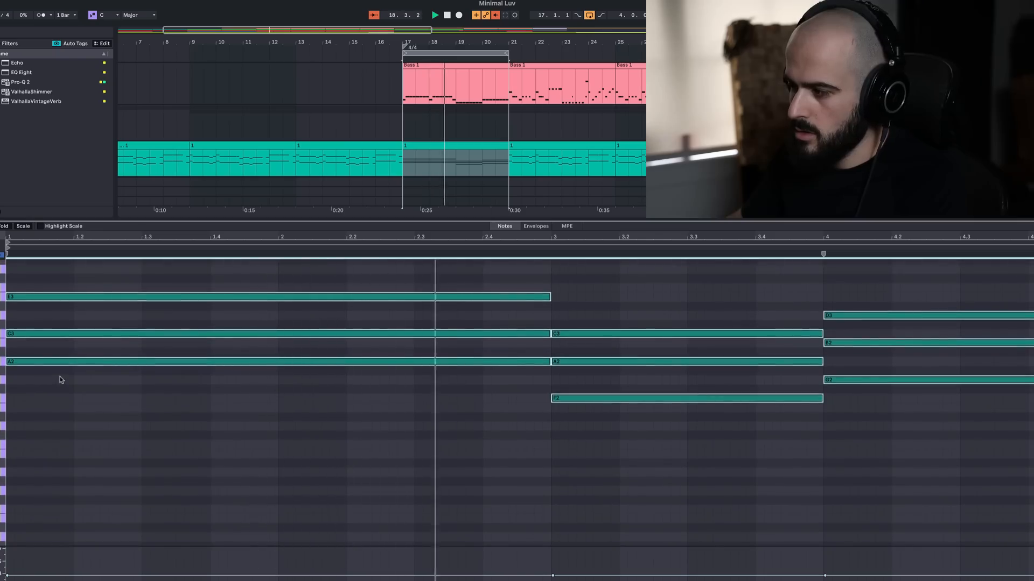
pyautogui.press('space')
pyautogui.press('super+z')
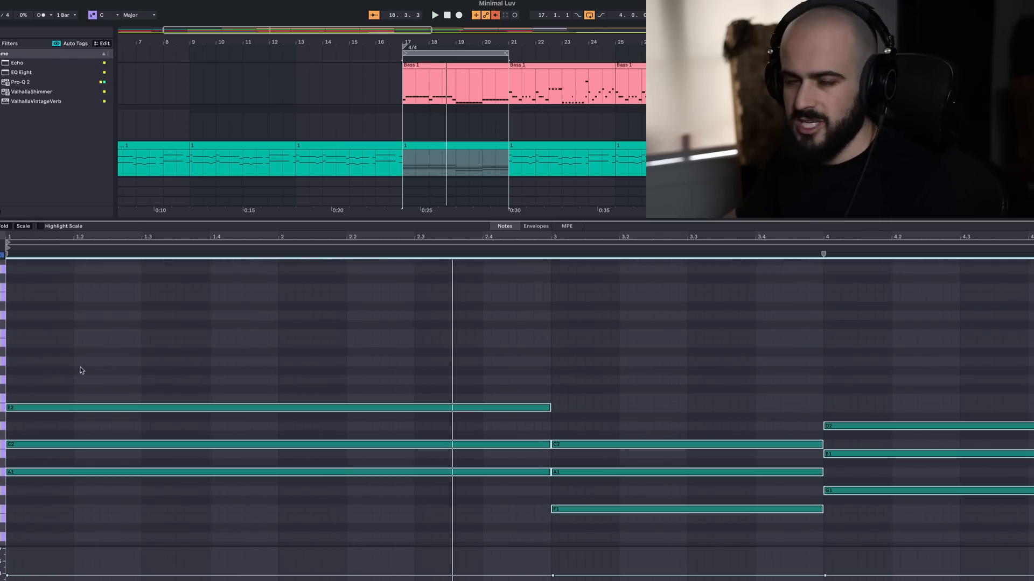
# Step: Raise only the thirds C2, A1 and B1 of the pad chords by one octave and play the open voicing
pyautogui.click(134, 427)
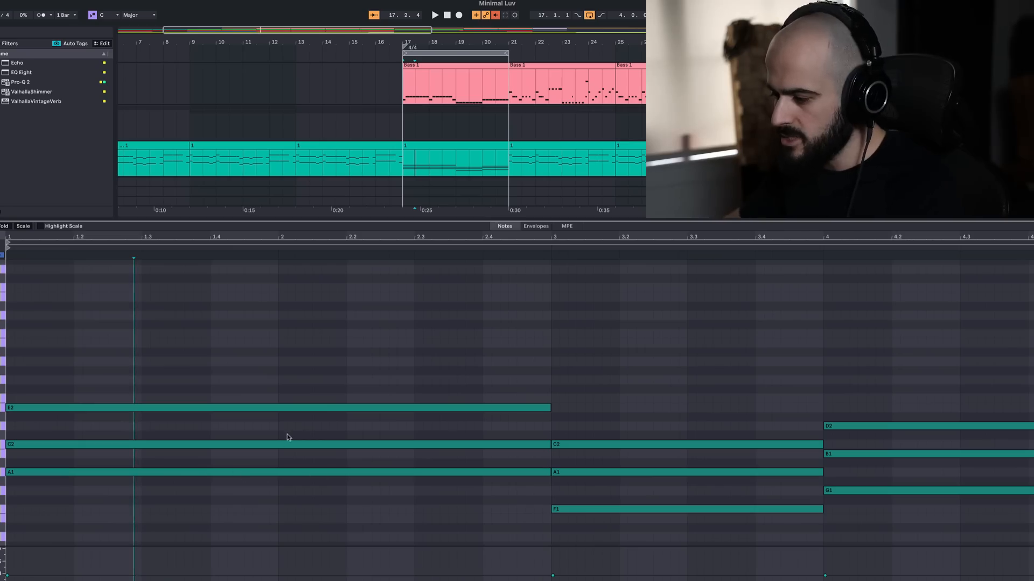
pyautogui.click(240, 446)
pyautogui.keyDown('shift'); pyautogui.click(664, 473); pyautogui.keyUp('shift')
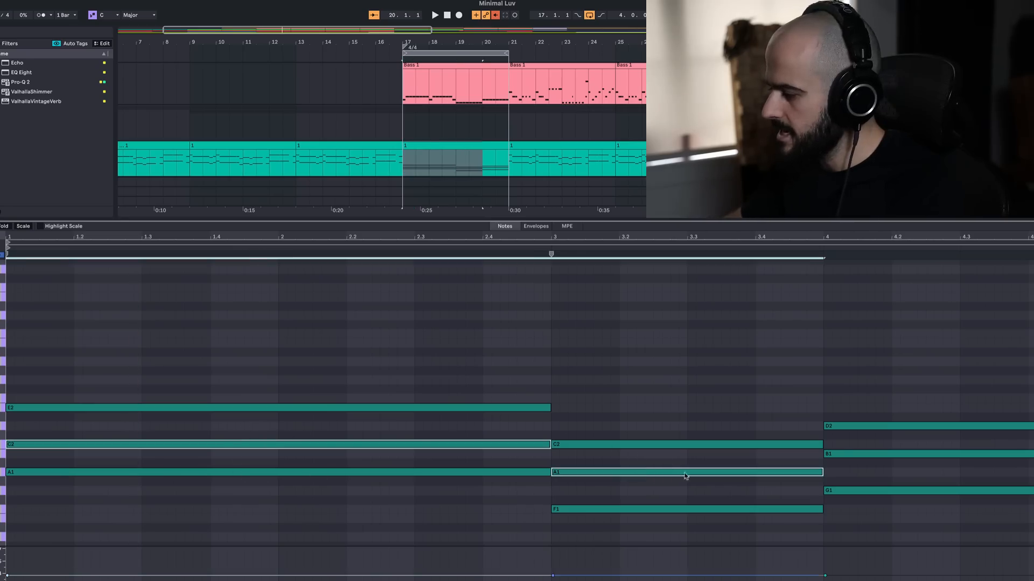
pyautogui.keyDown('shift'); pyautogui.click(842, 451); pyautogui.keyUp('shift')
pyautogui.moveTo(37, 444); pyautogui.dragTo(32, 333)
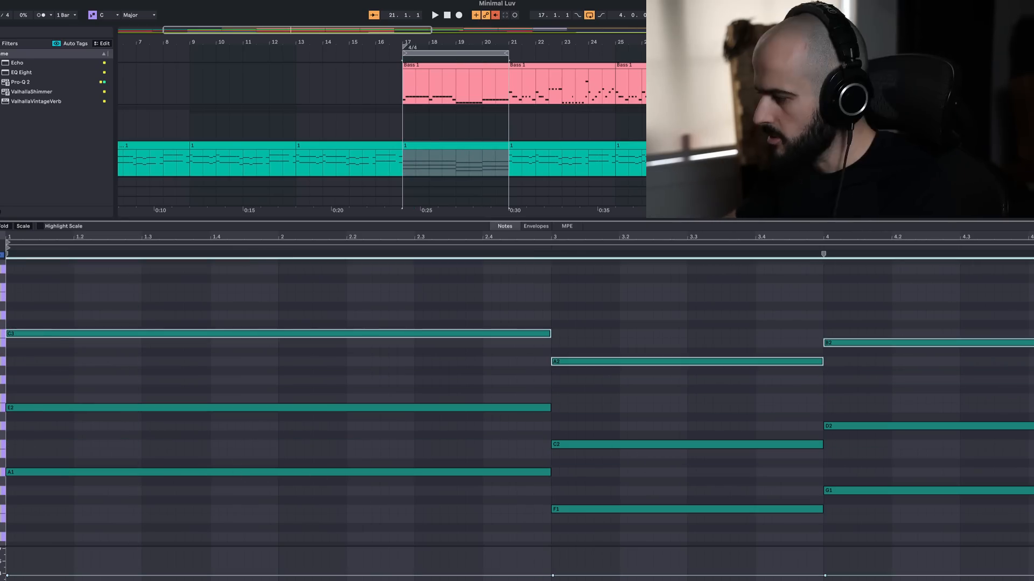
pyautogui.press('space')
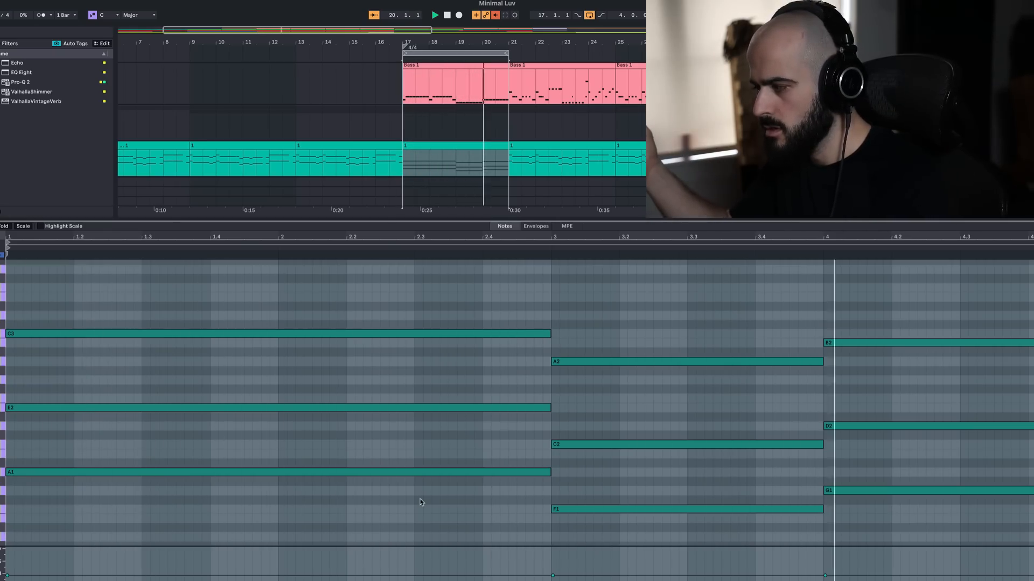
pyautogui.press('space')
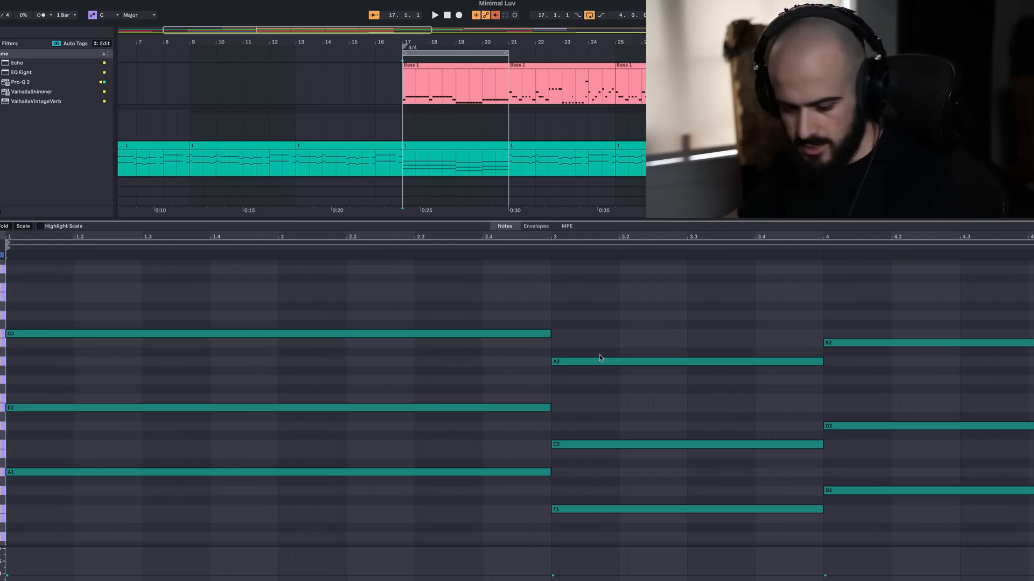
# Step: Copy A2 and B2 of the last two pad chords up to C3, and delete the fifths C2 and D2
pyautogui.moveTo(601, 358); pyautogui.dragTo(612, 336)
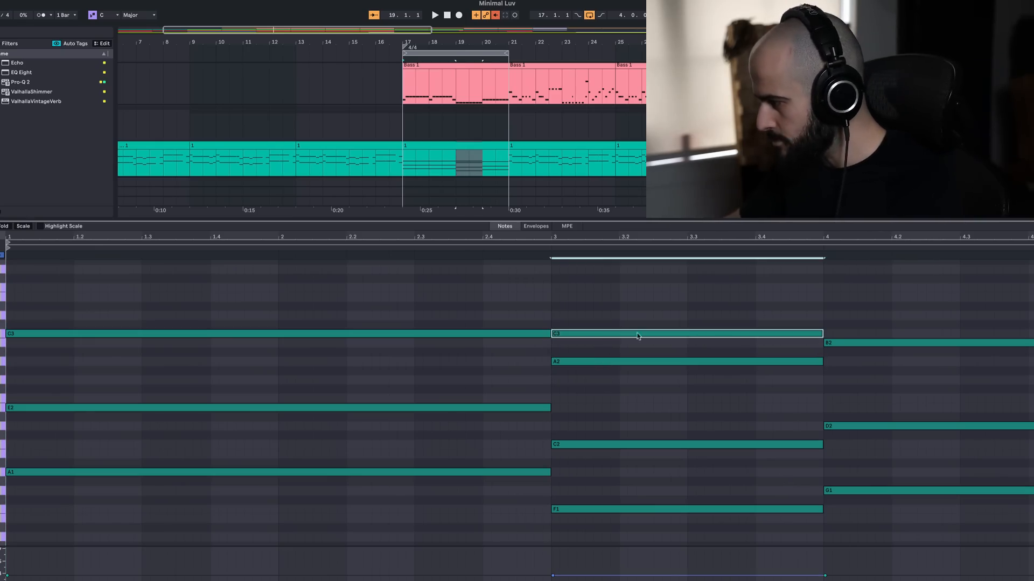
pyautogui.moveTo(851, 345); pyautogui.dragTo(854, 337)
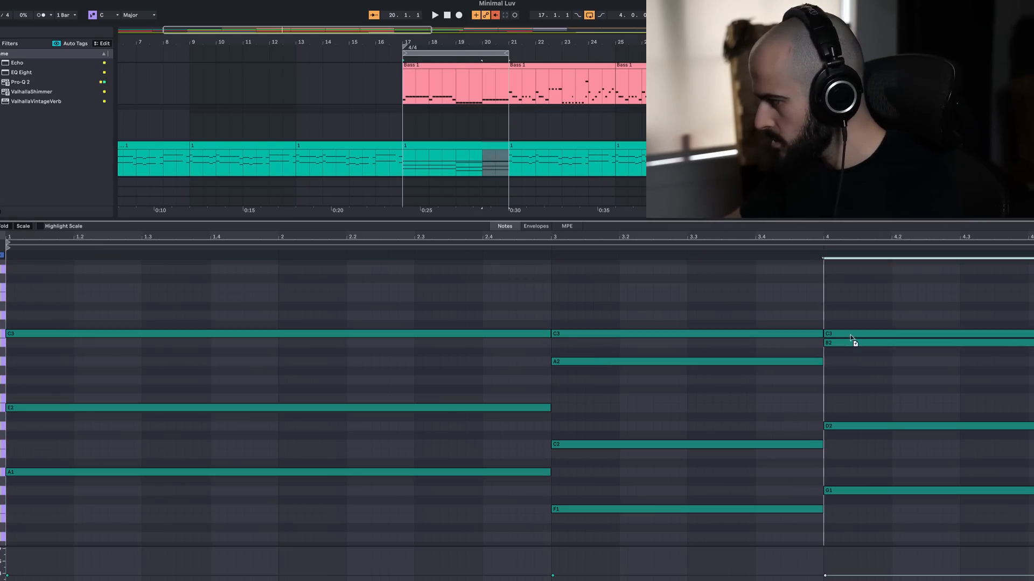
pyautogui.click(915, 81)
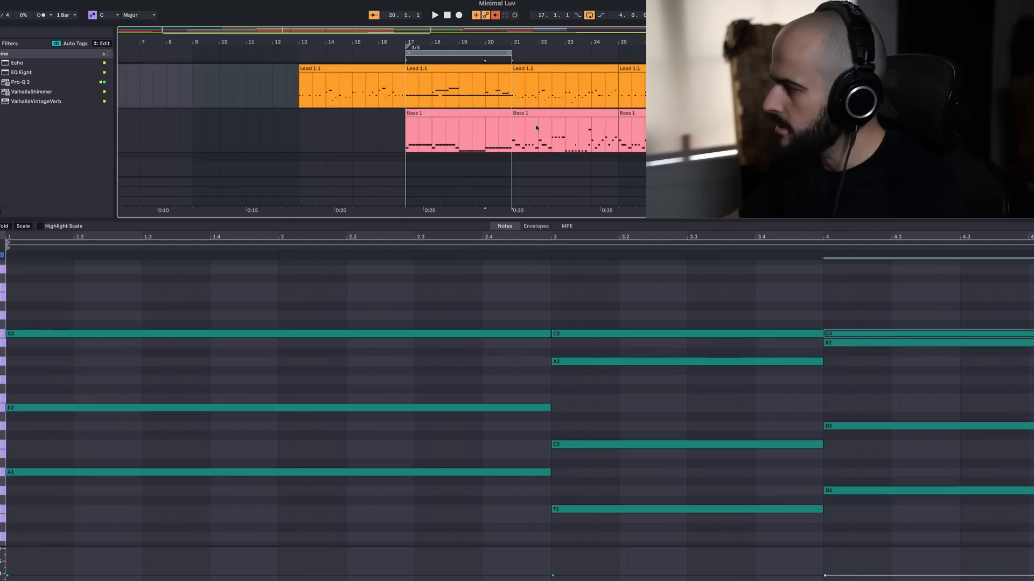
pyautogui.scroll(-2, 569, 117)
pyautogui.scroll(1, 483, 111)
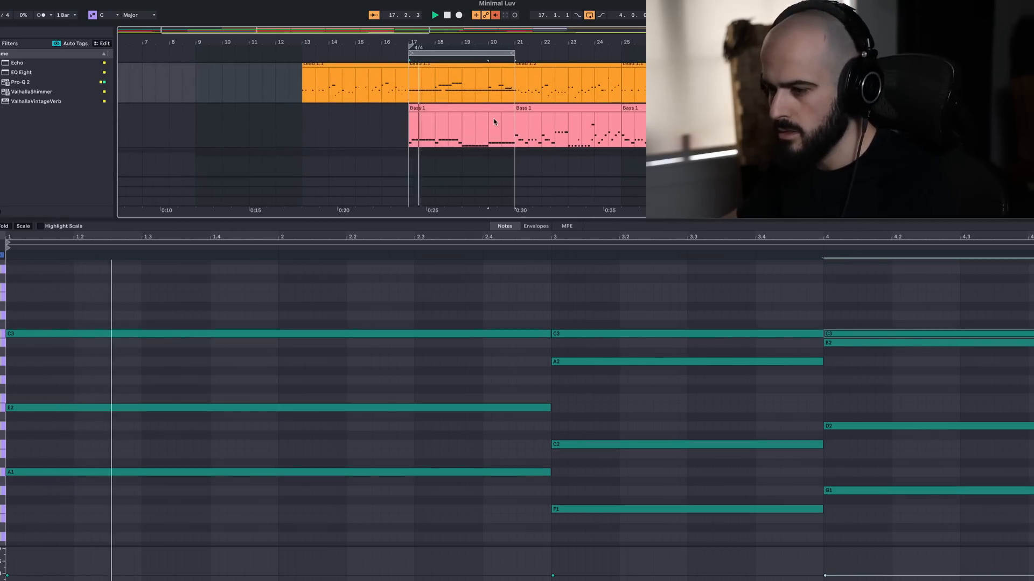
pyautogui.scroll(-2, 494, 122)
pyautogui.scroll(-1, 382, 126)
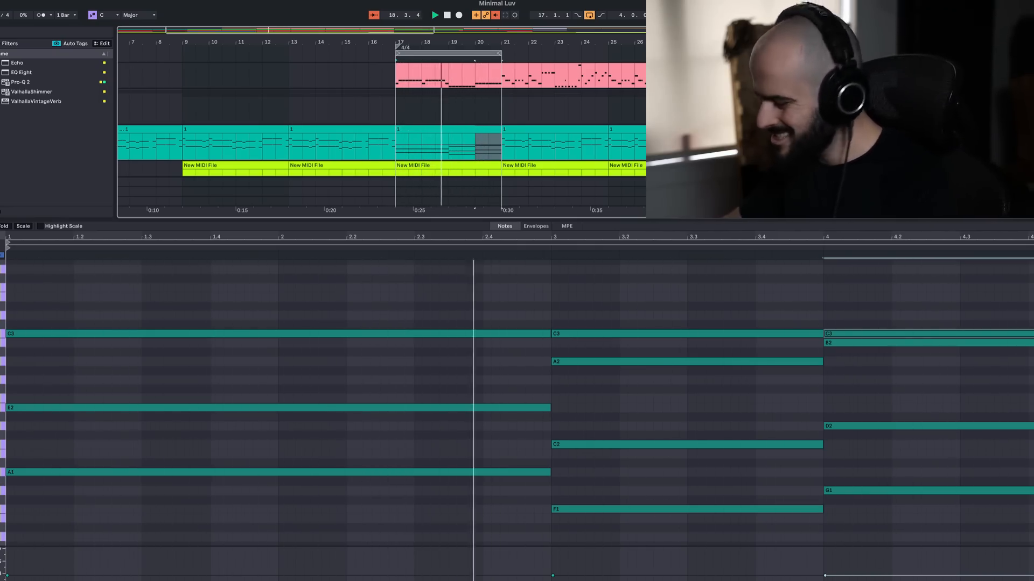
pyautogui.moveTo(713, 407); pyautogui.dragTo(871, 466)
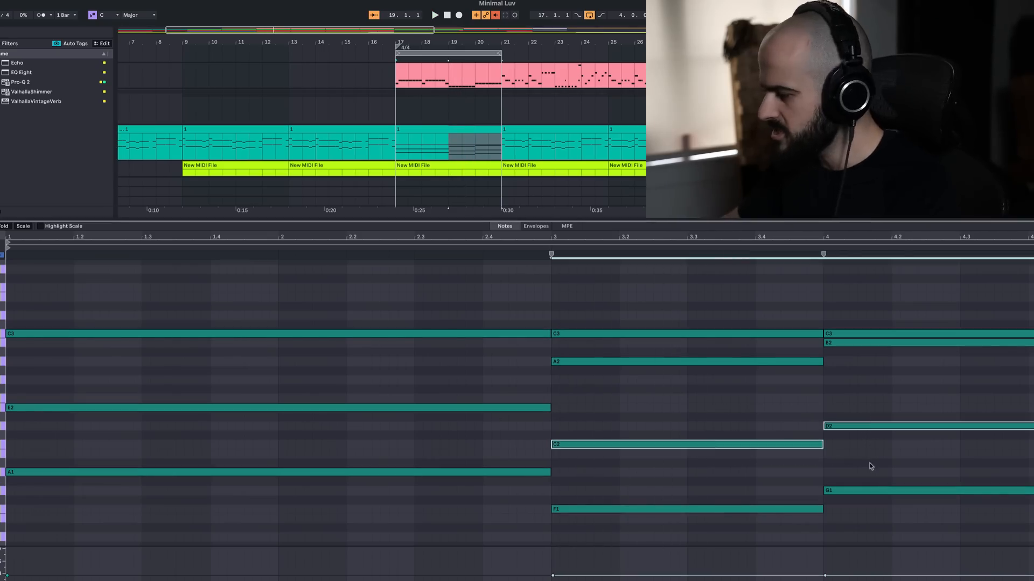
pyautogui.press('Delete')
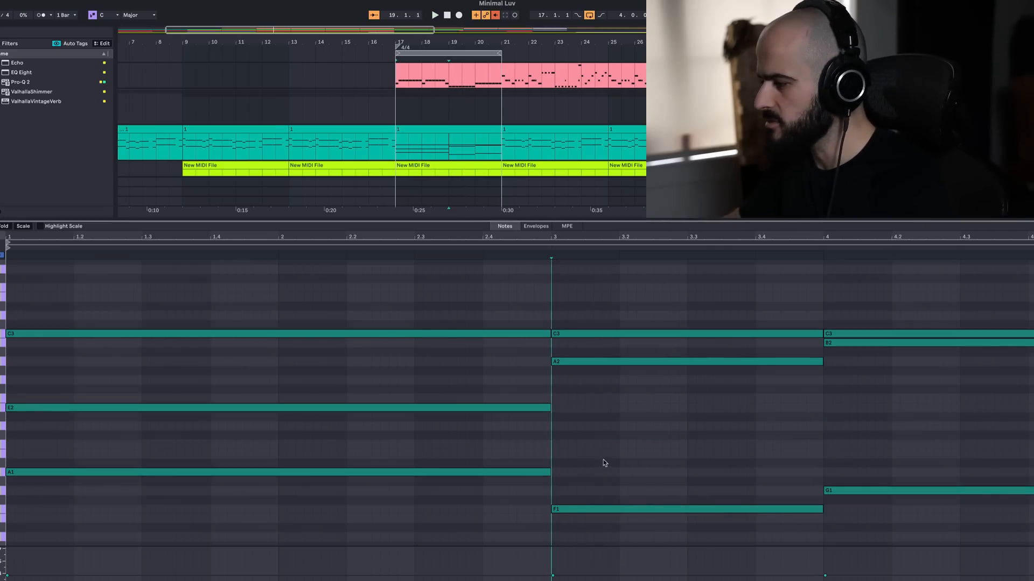
# Step: Move the Lead 1.1 clip from bar 13 to bar 17 on the lead track and play it
pyautogui.scroll(-3, 530, 121)
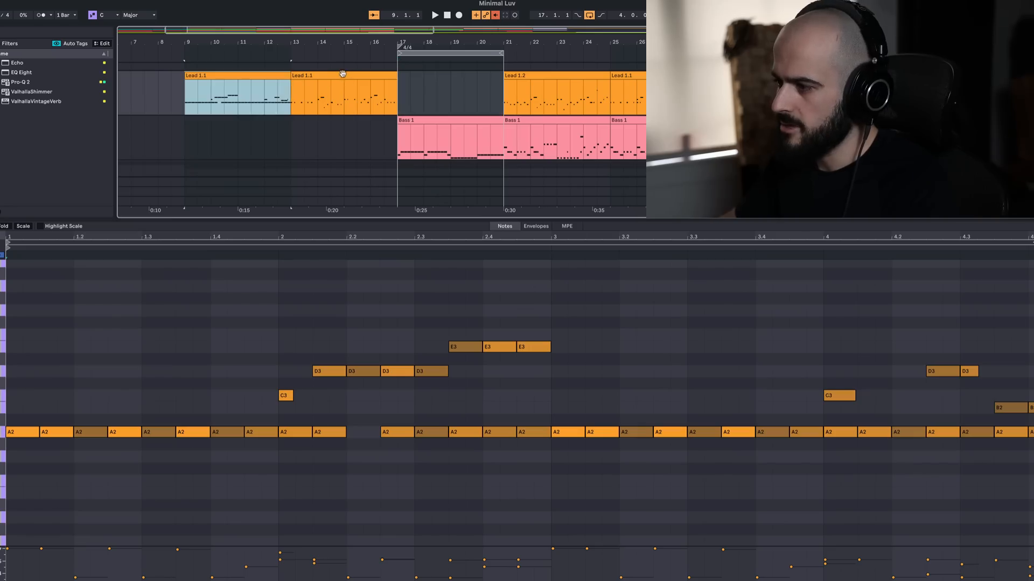
pyautogui.moveTo(234, 78); pyautogui.dragTo(444, 82)
pyautogui.press('space')
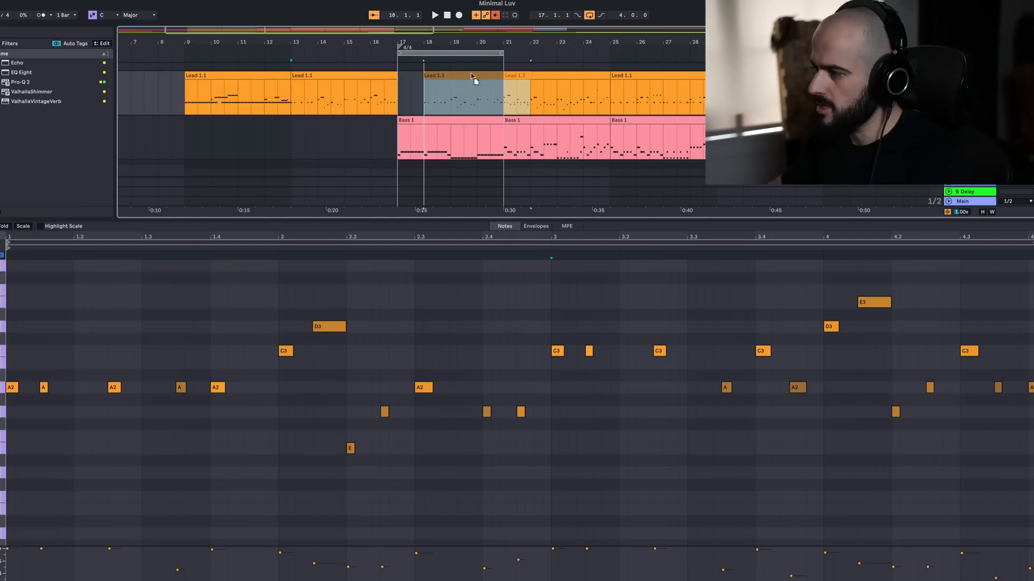
pyautogui.moveTo(458, 77); pyautogui.dragTo(437, 80)
pyautogui.press('space')
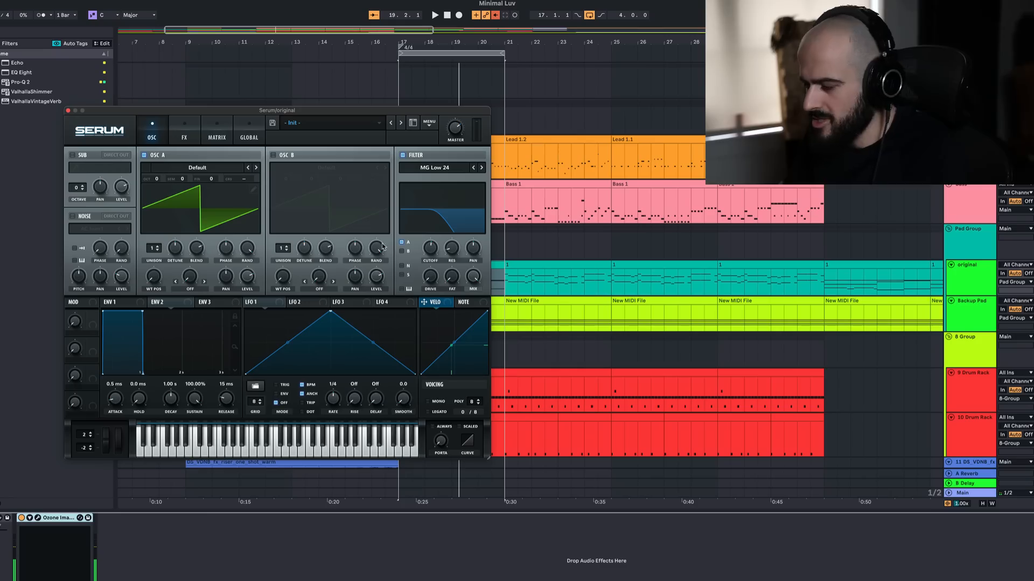
# Step: Enable oscillator B in the original pad's Serum and route it through the filter
pyautogui.click(498, 265)
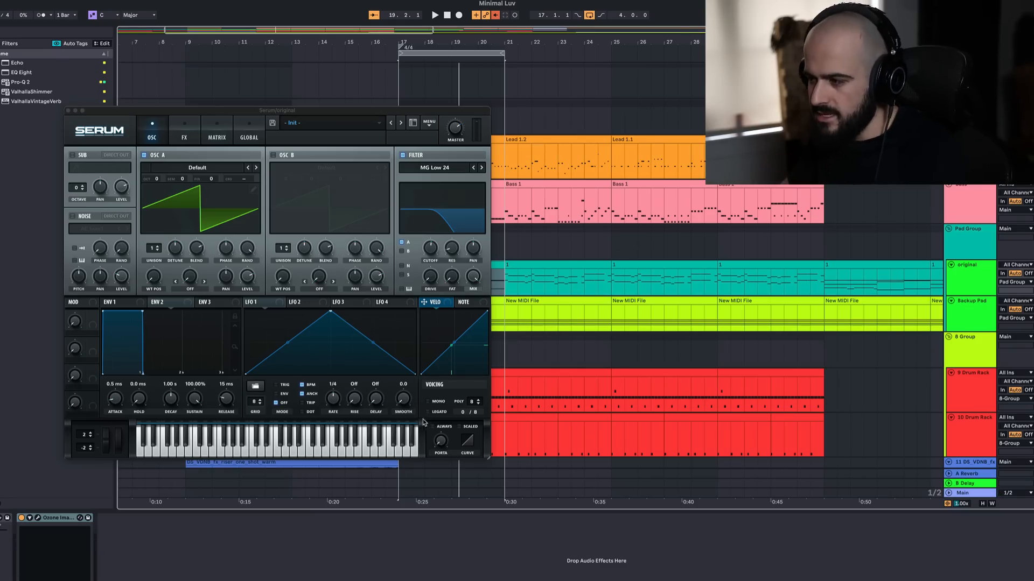
pyautogui.press('space')
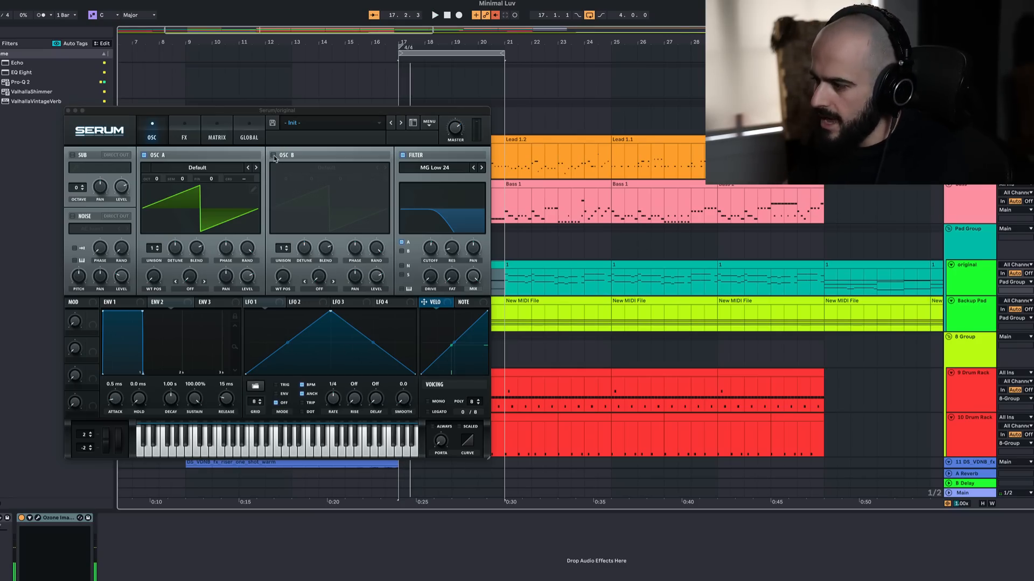
pyautogui.click(274, 155)
pyautogui.click(274, 155)
pyautogui.click(273, 155)
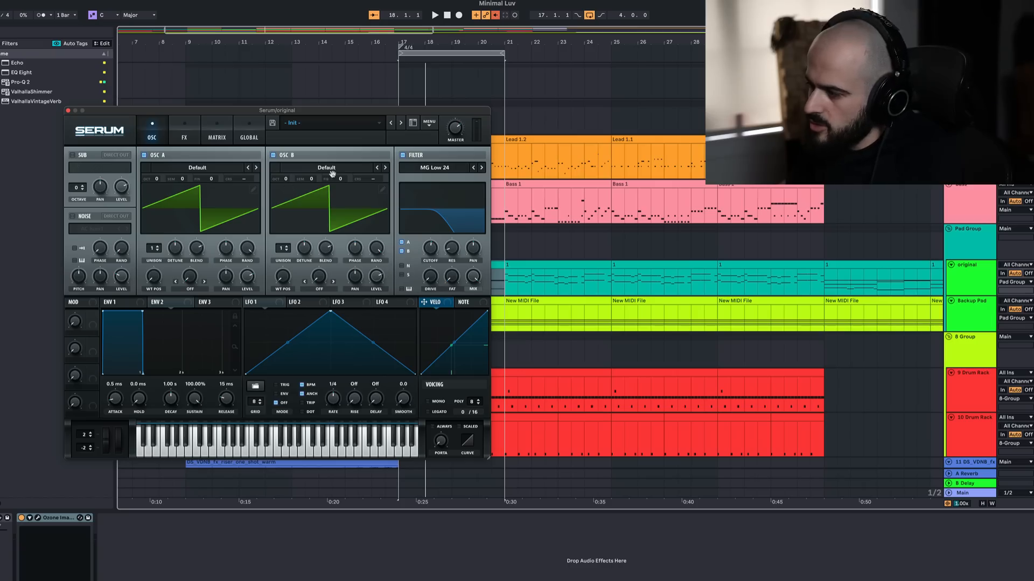
# Step: Set oscillator B's fine tuning to 20 and audition the detuned pad chords
pyautogui.moveTo(341, 179); pyautogui.dragTo(344, 173)
pyautogui.press('space')
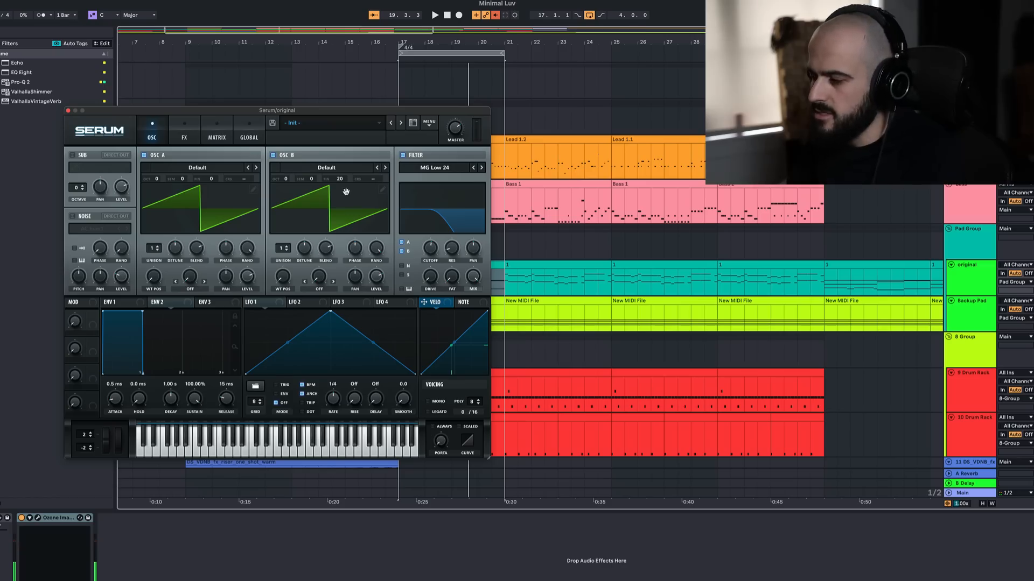
pyautogui.press('space')
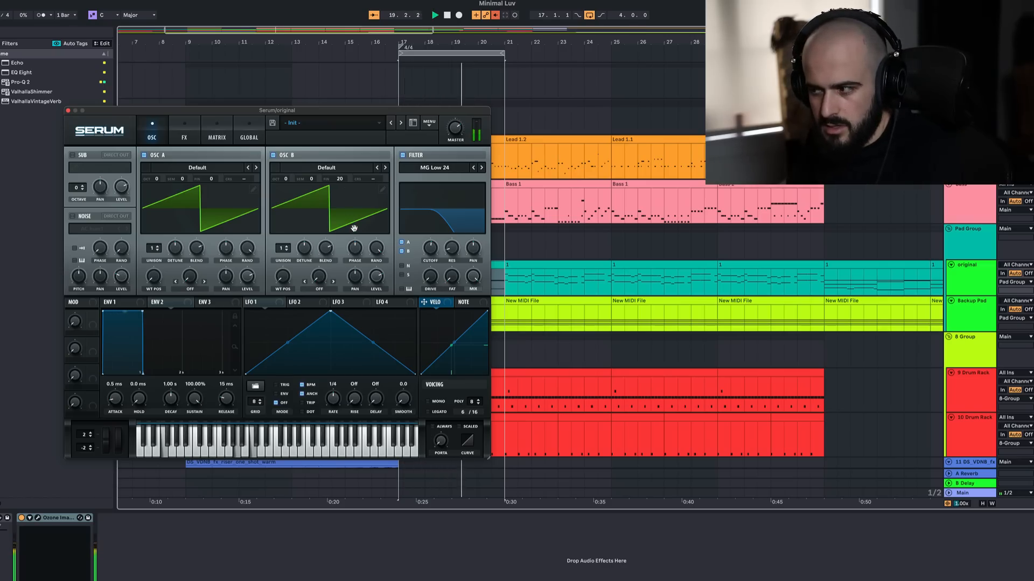
pyautogui.press('space')
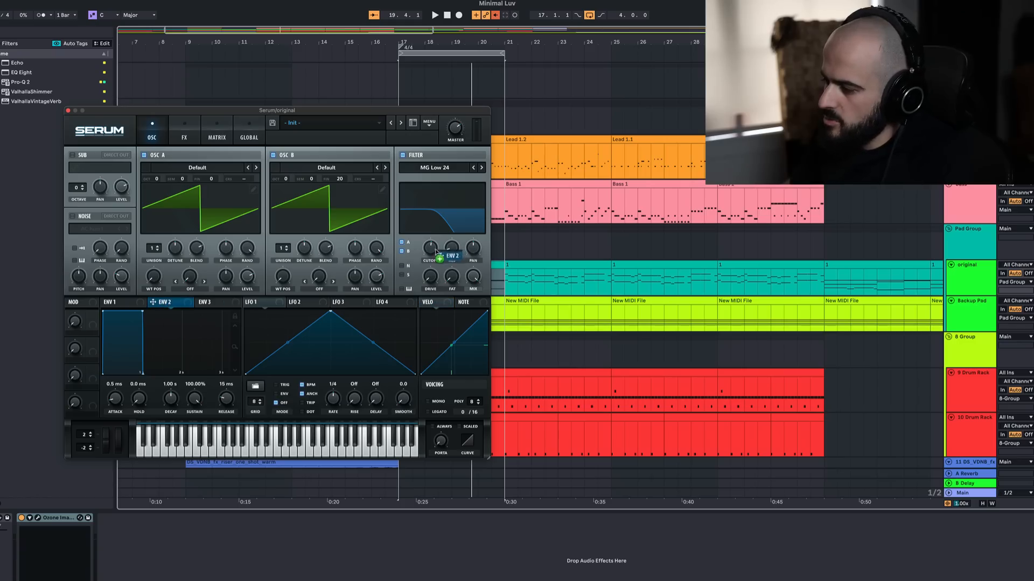
# Step: Assign envelope 2 to the pad's filter cutoff, lower the cutoff, and set the envelope's sustain to 0%
pyautogui.moveTo(435, 250); pyautogui.dragTo(425, 280)
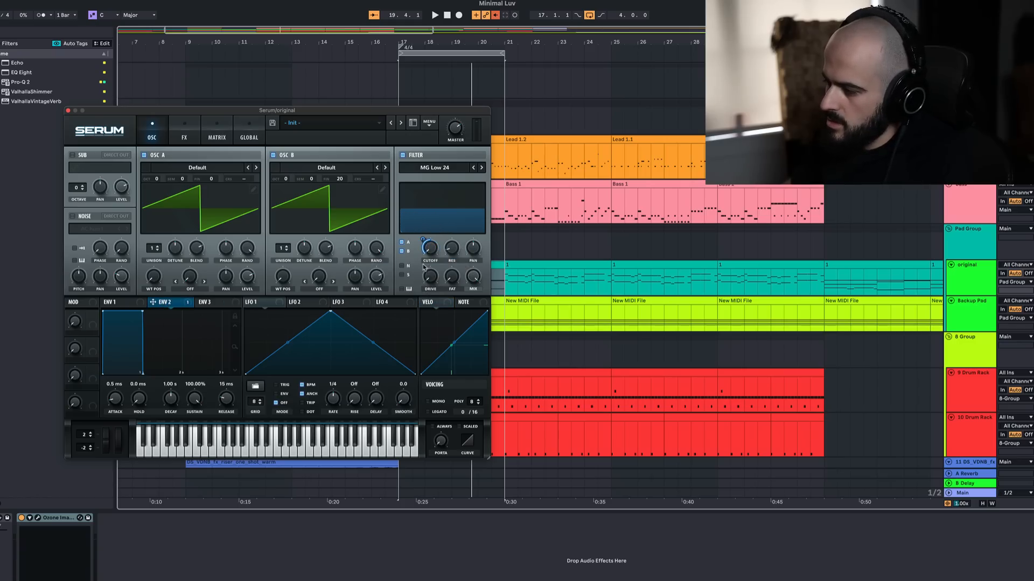
pyautogui.moveTo(425, 241); pyautogui.dragTo(429, 248)
pyautogui.moveTo(194, 398); pyautogui.dragTo(180, 512)
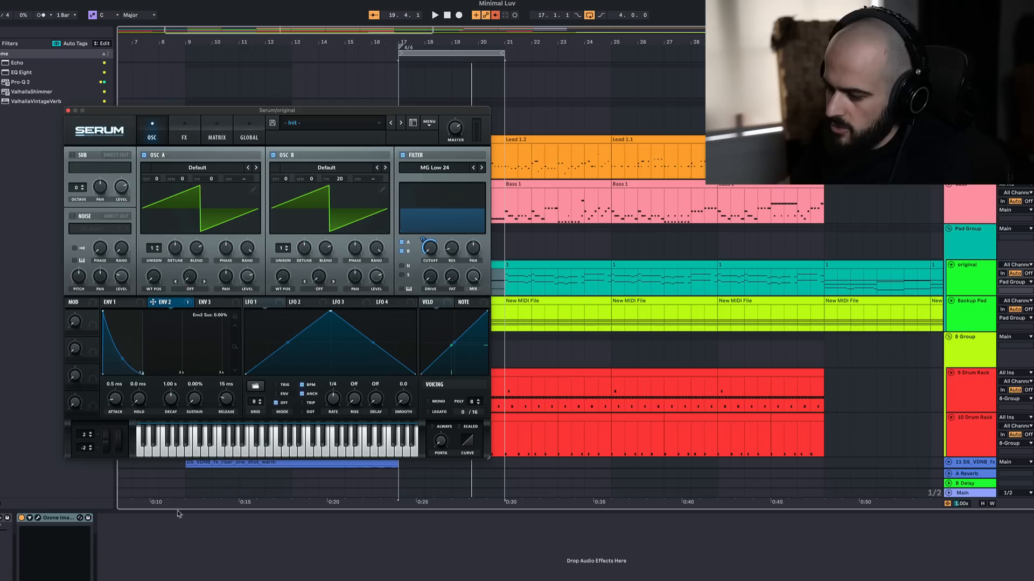
# Step: Lengthen envelope 2's decay to 8.40 s and play the pad to hear the slow filter movement
pyautogui.press('space')
pyautogui.moveTo(170, 398)
pyautogui.mouseDown()
pyautogui.moveTo(173, 376)
pyautogui.moveTo(169, 397)
pyautogui.mouseUp()
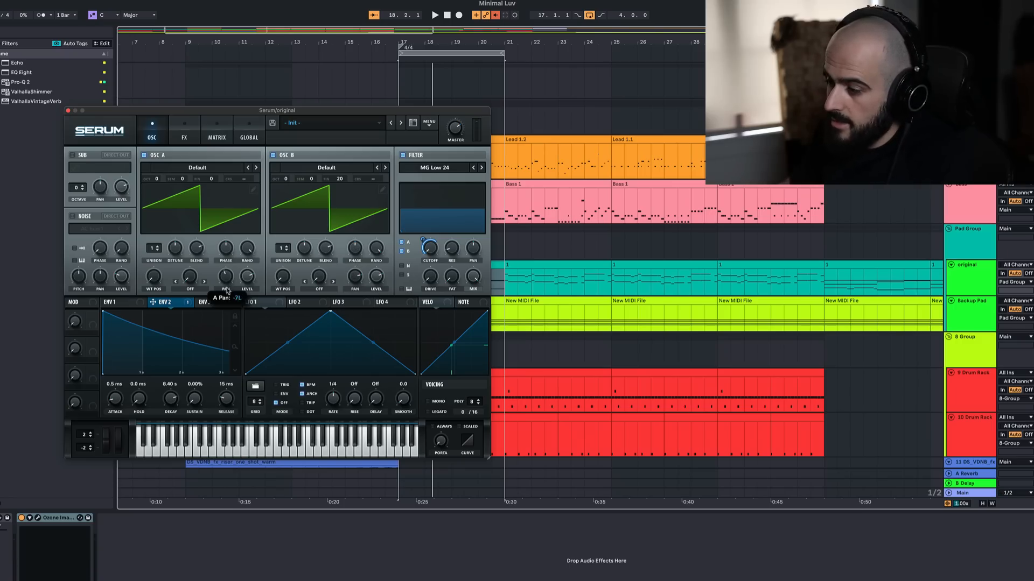
pyautogui.press('space')
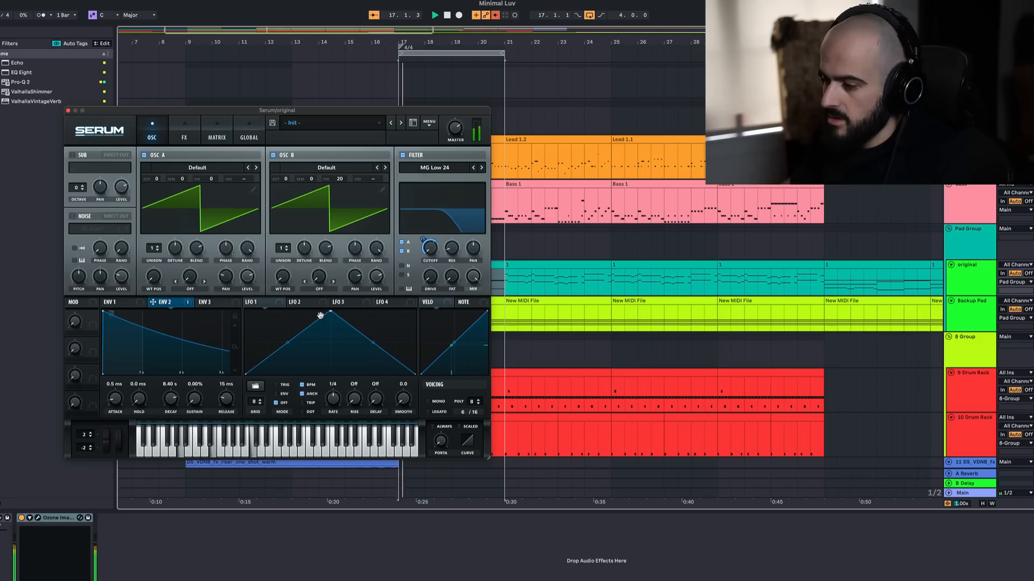
pyautogui.press('space')
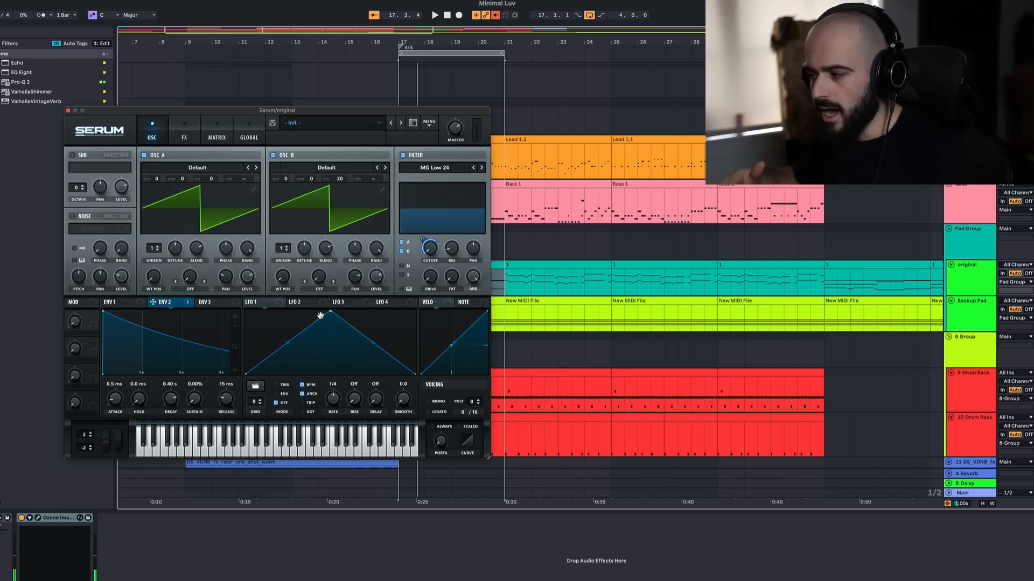
pyautogui.press('space')
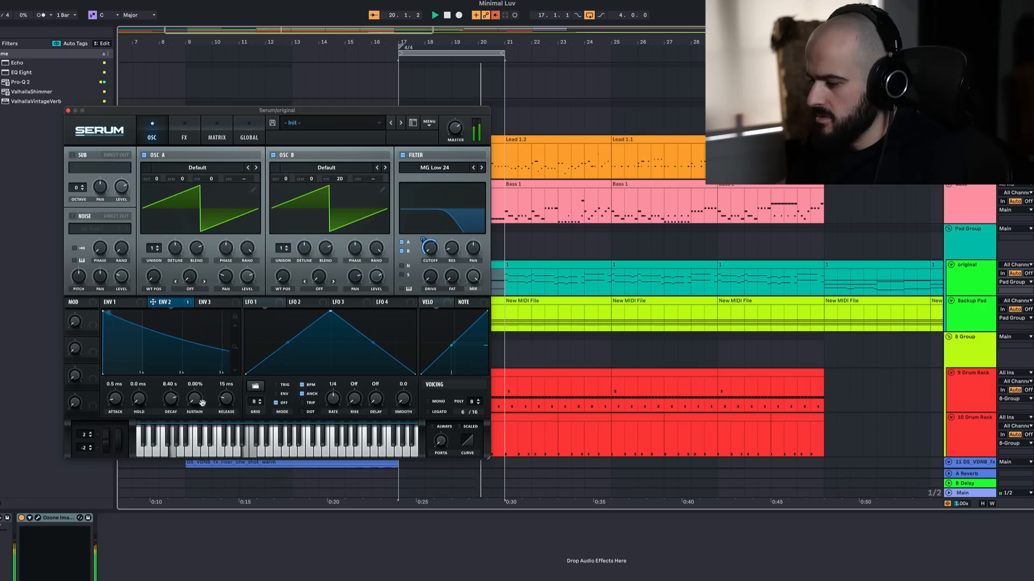
# Step: Raise envelope 2's sustain to 58.67% during playback and close the pad's Serum window
pyautogui.moveTo(194, 398); pyautogui.dragTo(205, 358)
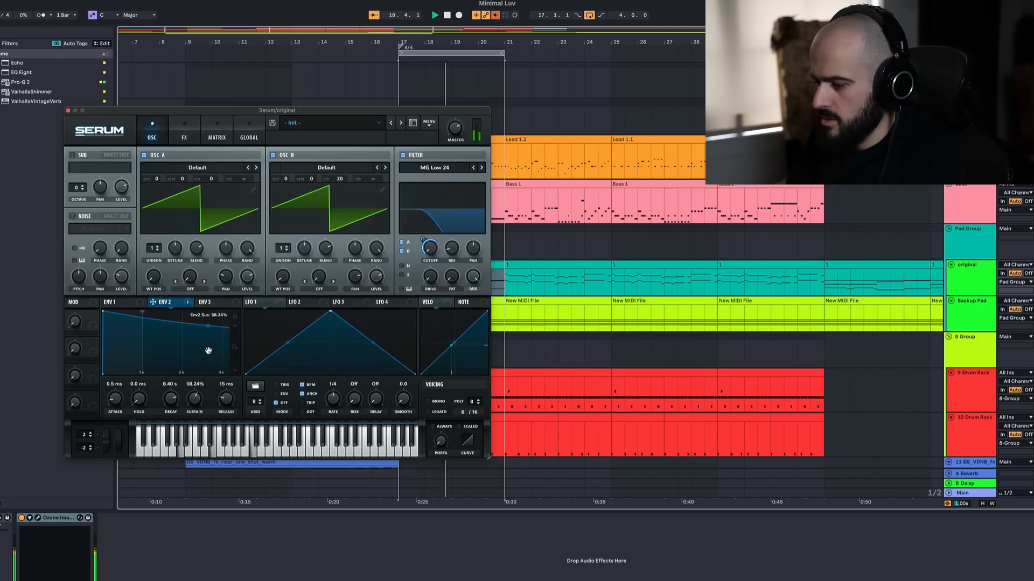
pyautogui.moveTo(208, 351); pyautogui.dragTo(208, 350)
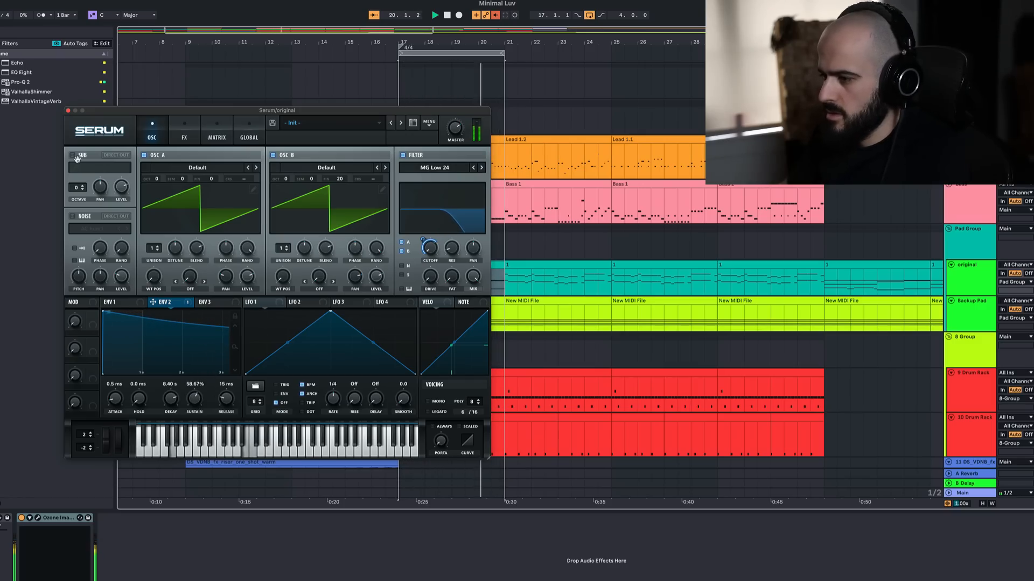
pyautogui.click(69, 111)
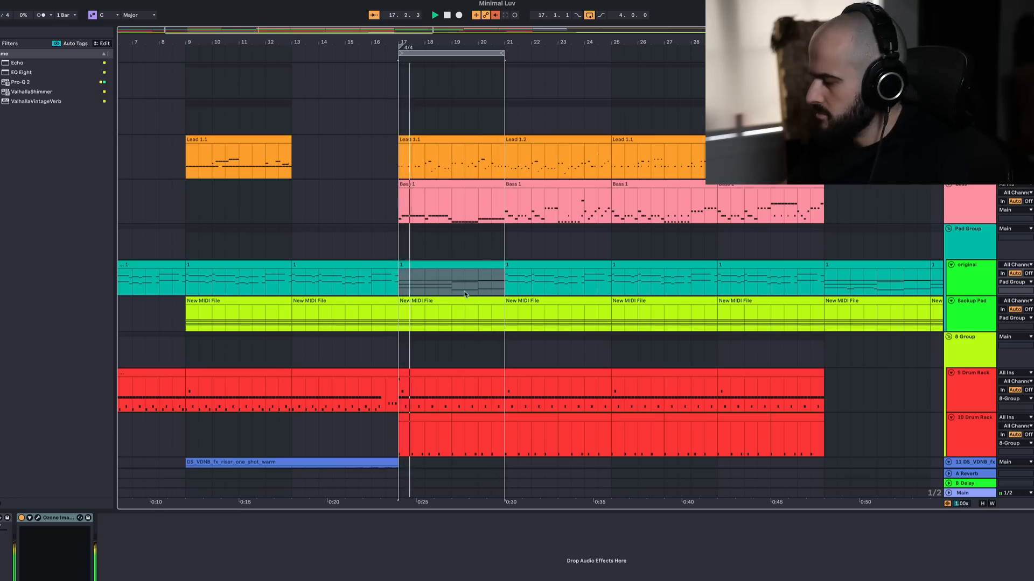
# Step: Open the bass track's plug-in windows, raise Engine 1's unison voices in Pigments to about 3.63, and return to Ozone Imager
pyautogui.click(993, 401)
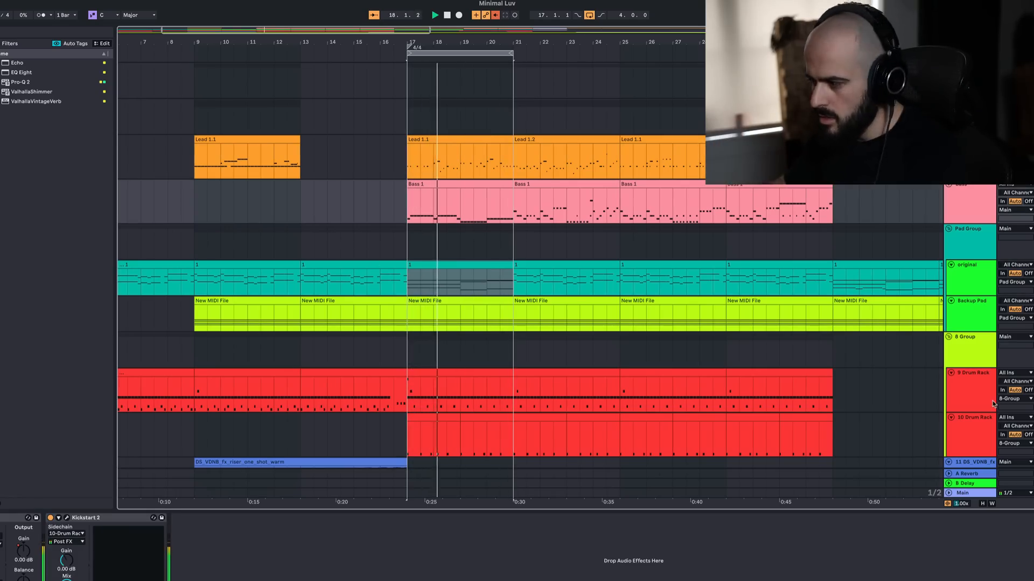
pyautogui.click(971, 281)
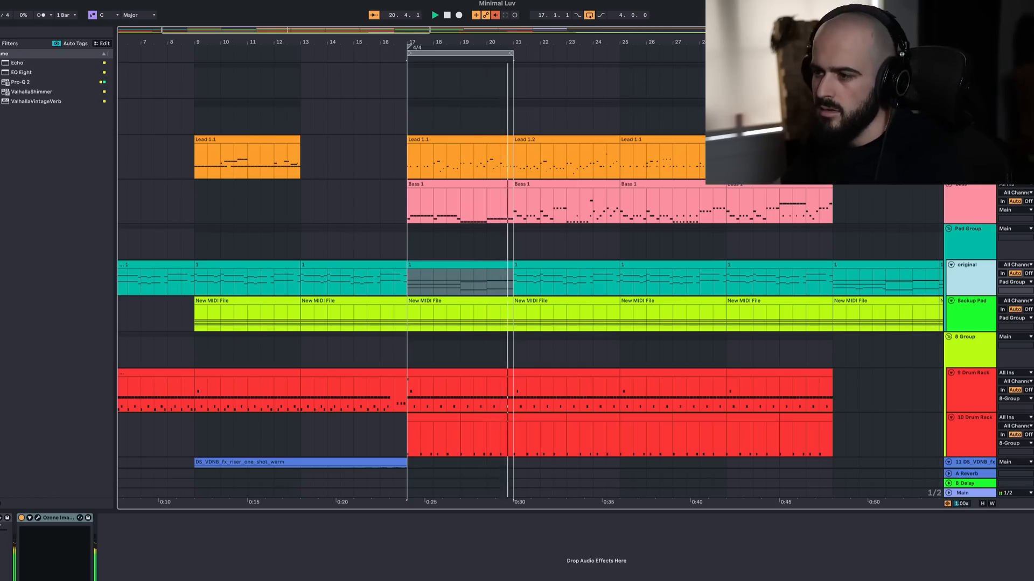
pyautogui.click(1016, 206)
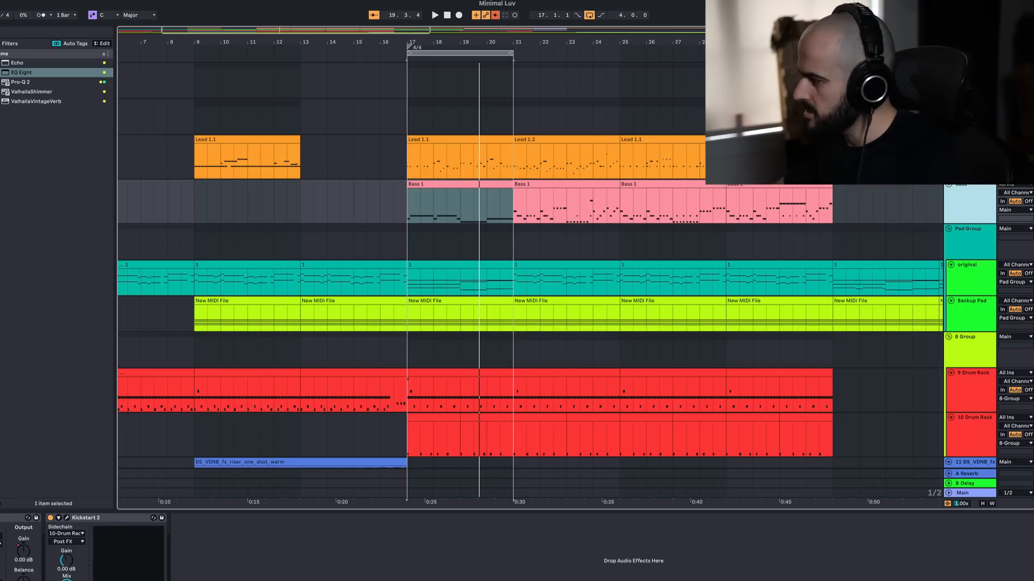
pyautogui.press('super+alt+p')
pyautogui.press('space')
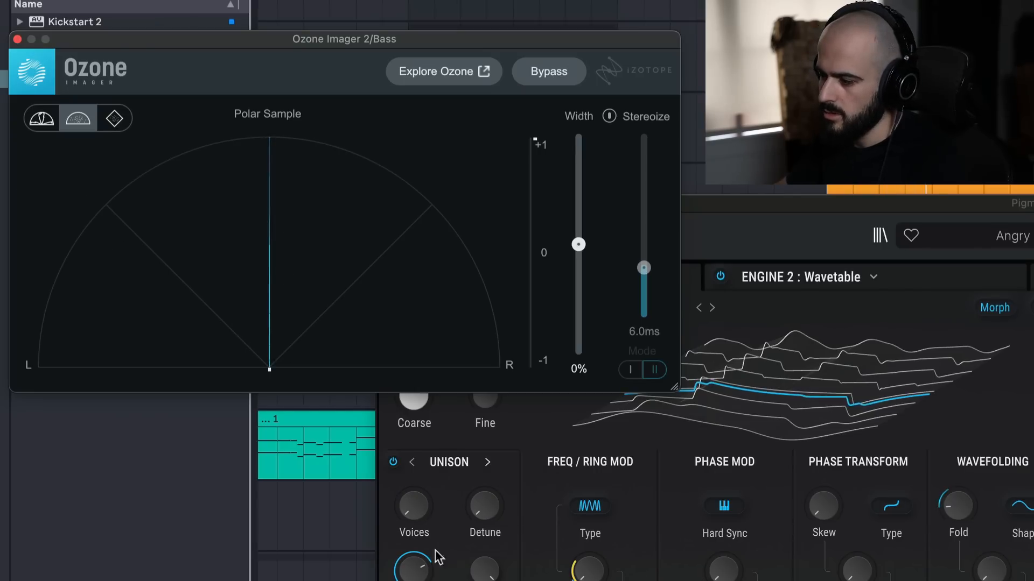
pyautogui.click(413, 515)
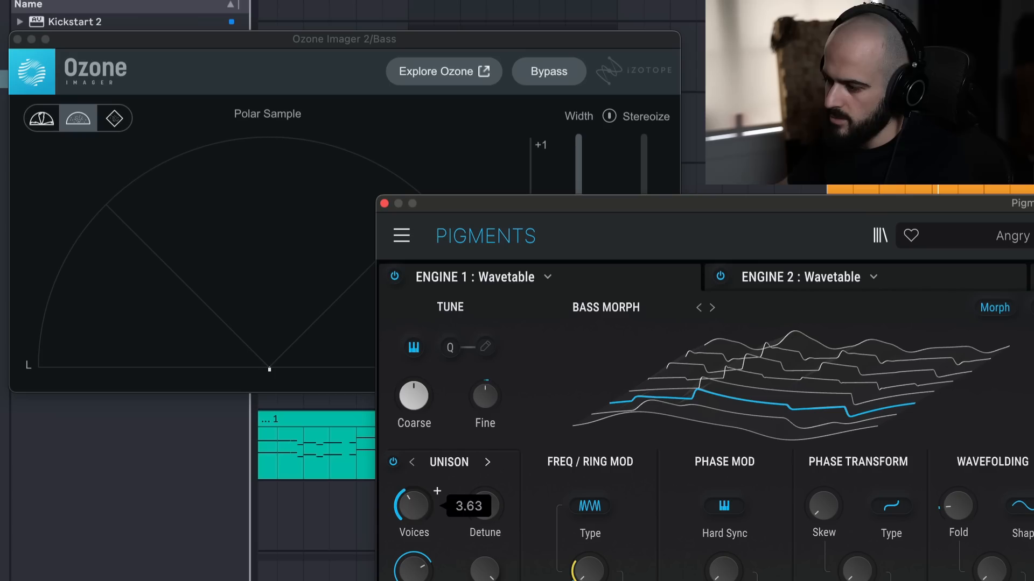
pyautogui.click(360, 41)
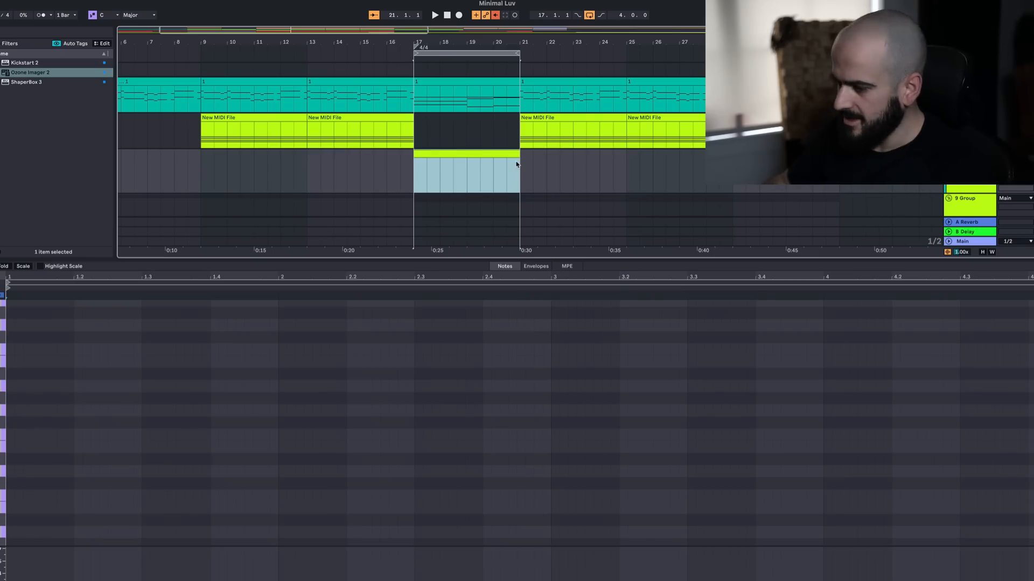
# Step: Bring up Serum on the new track holding the empty clip at bar 17, and enable its filter
pyautogui.moveTo(2, 420); pyautogui.dragTo(1, 420)
pyautogui.hotkey('shift', 'Tab')
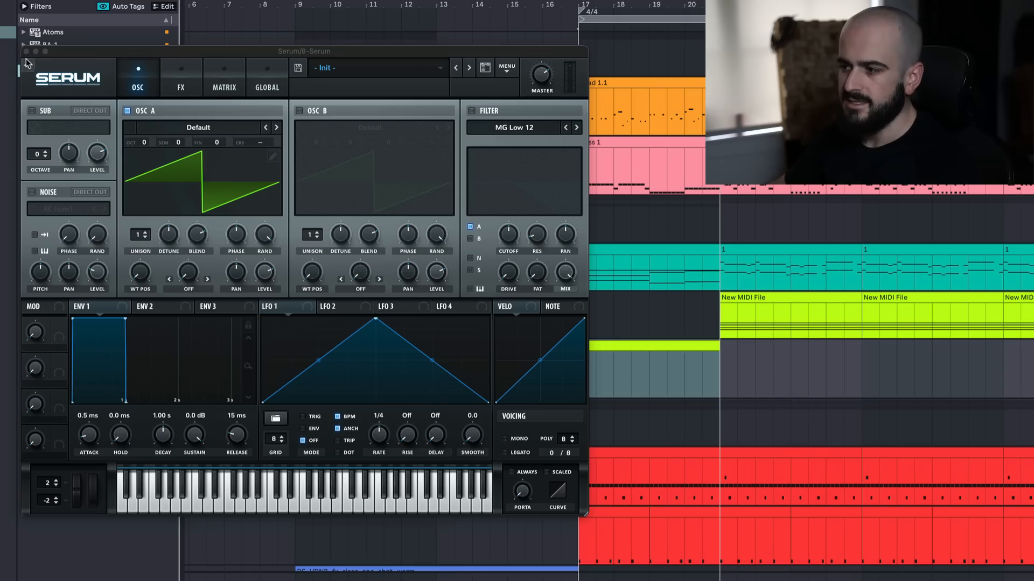
pyautogui.click(471, 110)
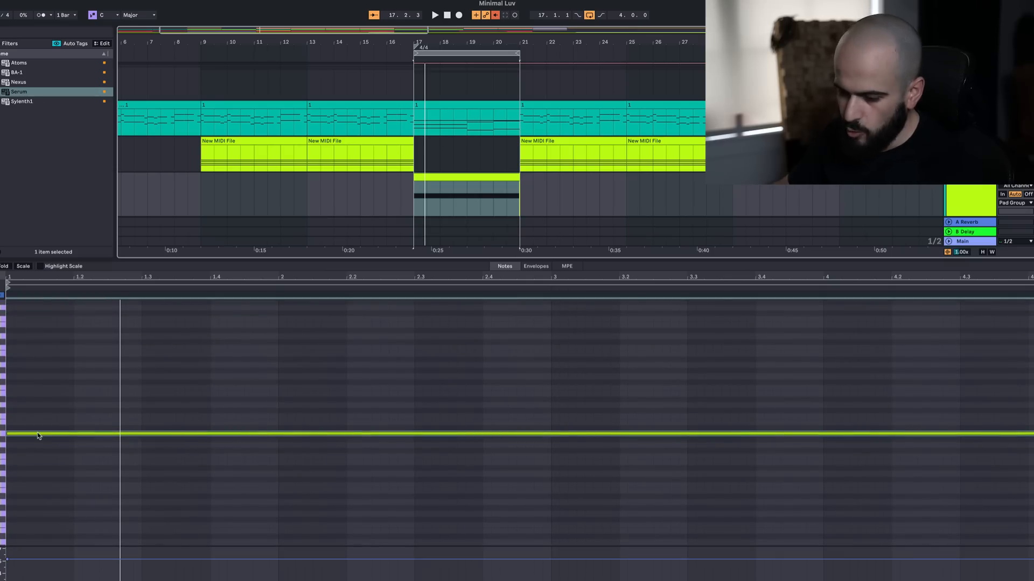
# Step: Copy the long note upward in the new clip to build a sustained four-note chord, and audition it
pyautogui.moveTo(30, 433); pyautogui.dragTo(28, 396)
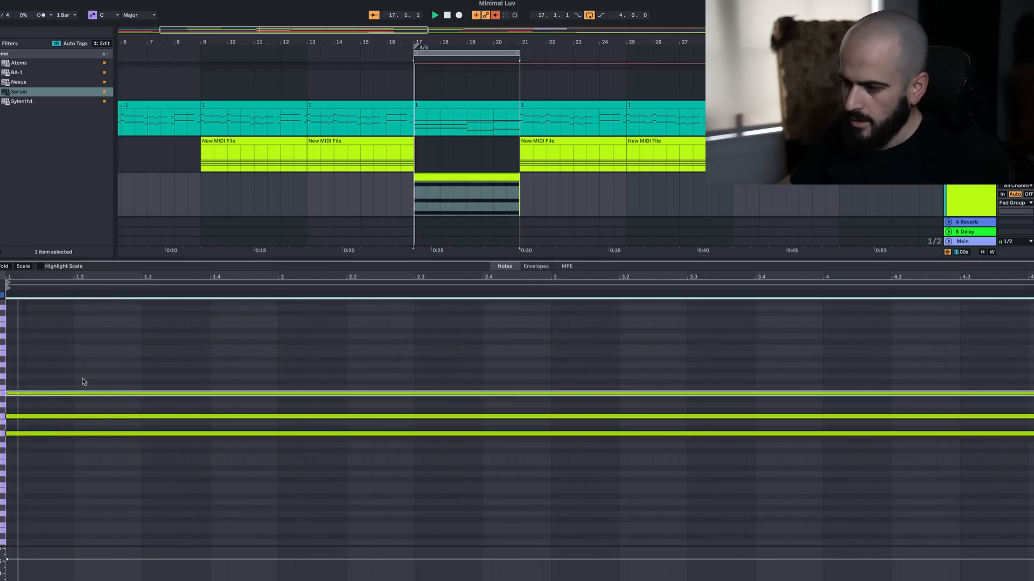
pyautogui.click(112, 382)
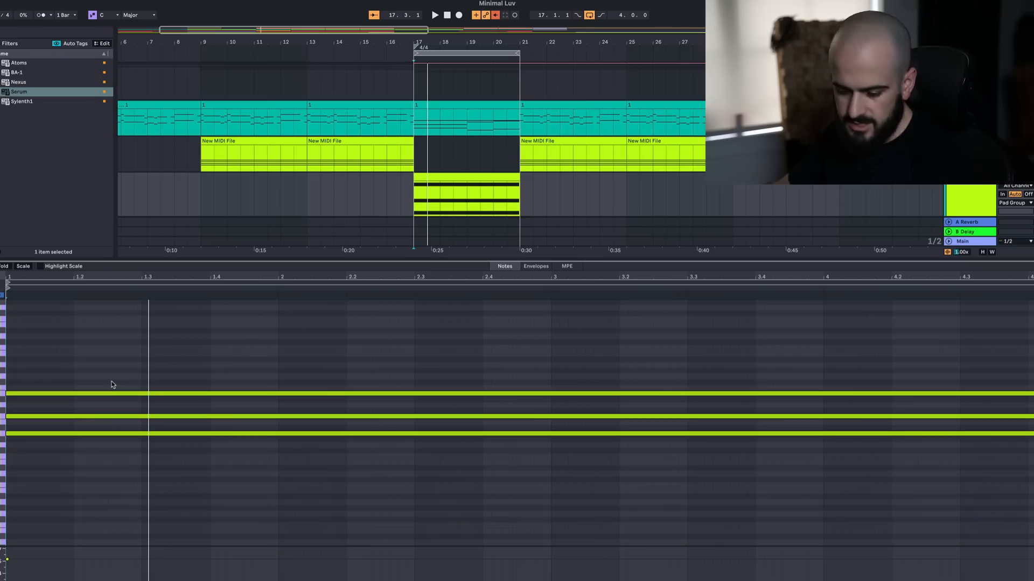
pyautogui.moveTo(81, 396); pyautogui.dragTo(82, 379)
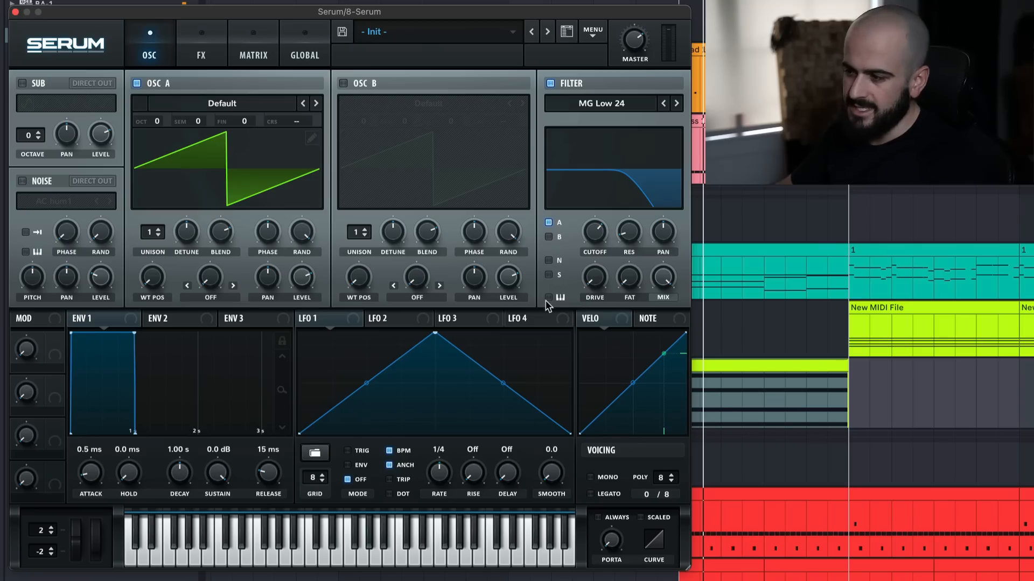
# Step: Set oscillator A's unison to 3 voices, lower its detune, and switch on Serum's Phaser and Flanger effects
pyautogui.scroll(2, 153, 232)
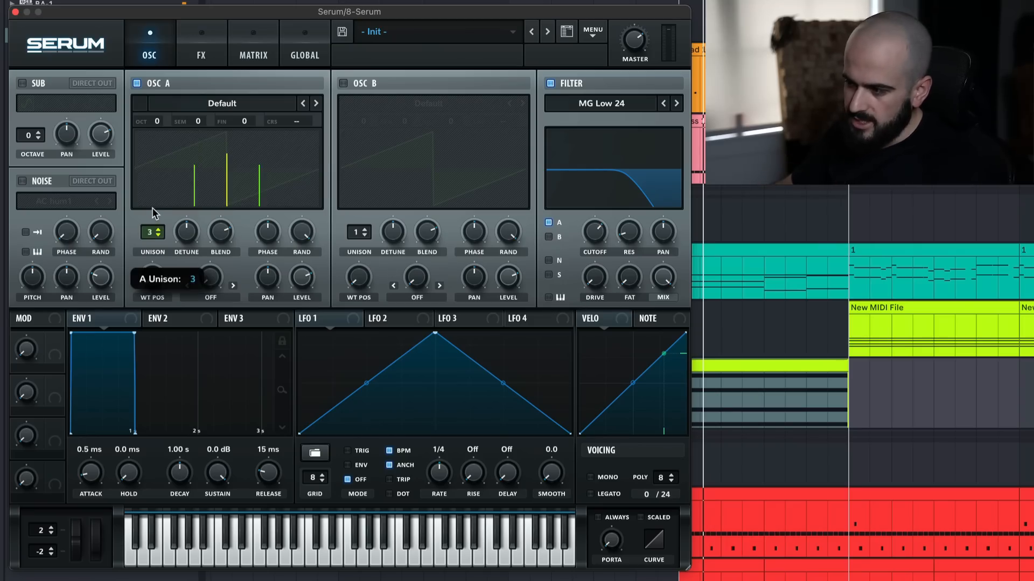
pyautogui.moveTo(191, 234); pyautogui.dragTo(187, 257)
pyautogui.click(203, 44)
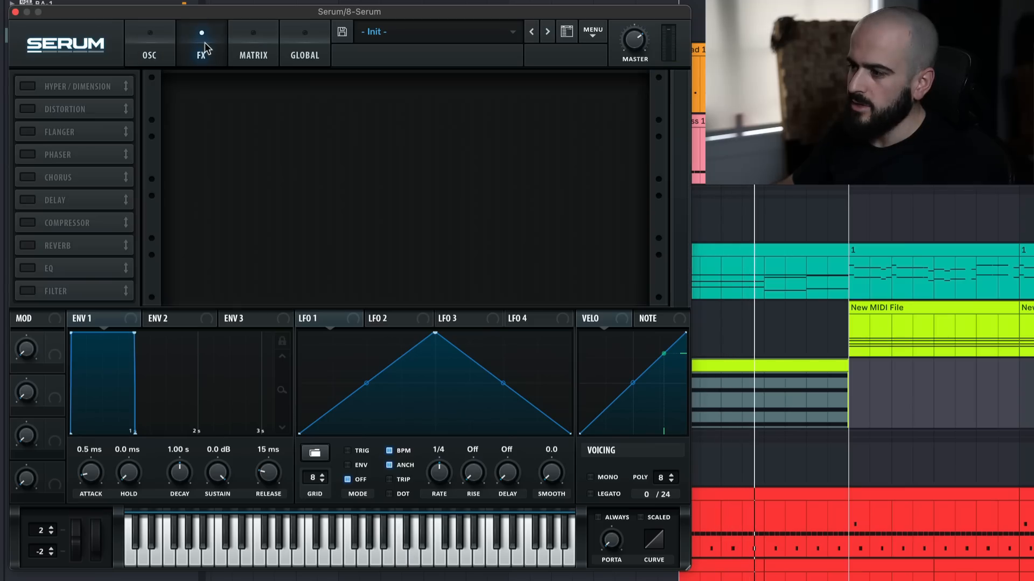
pyautogui.click(26, 154)
pyautogui.click(27, 133)
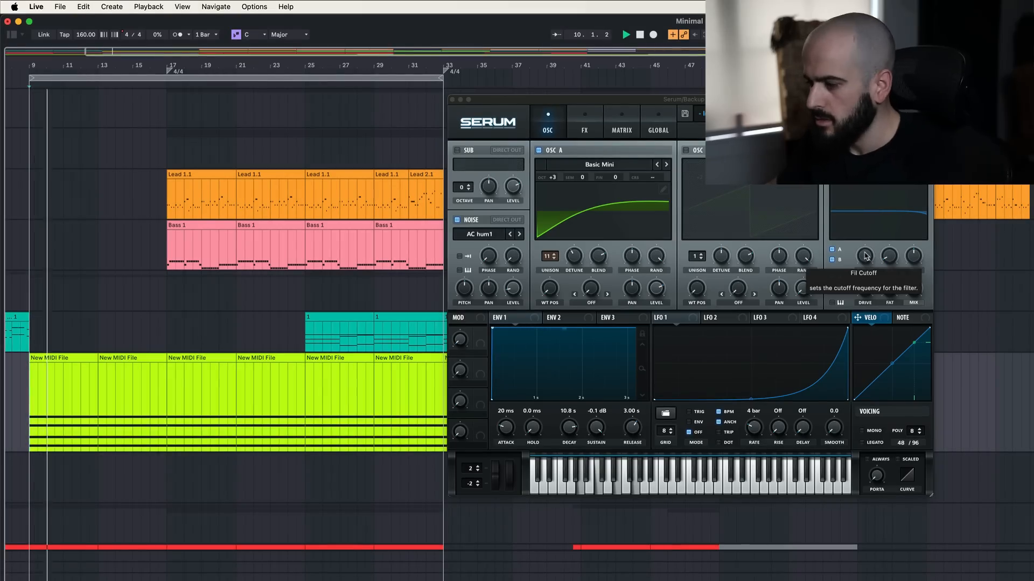
# Step: Adjust the filter cutoff in the backup pad's Serum during playback
pyautogui.click(867, 257)
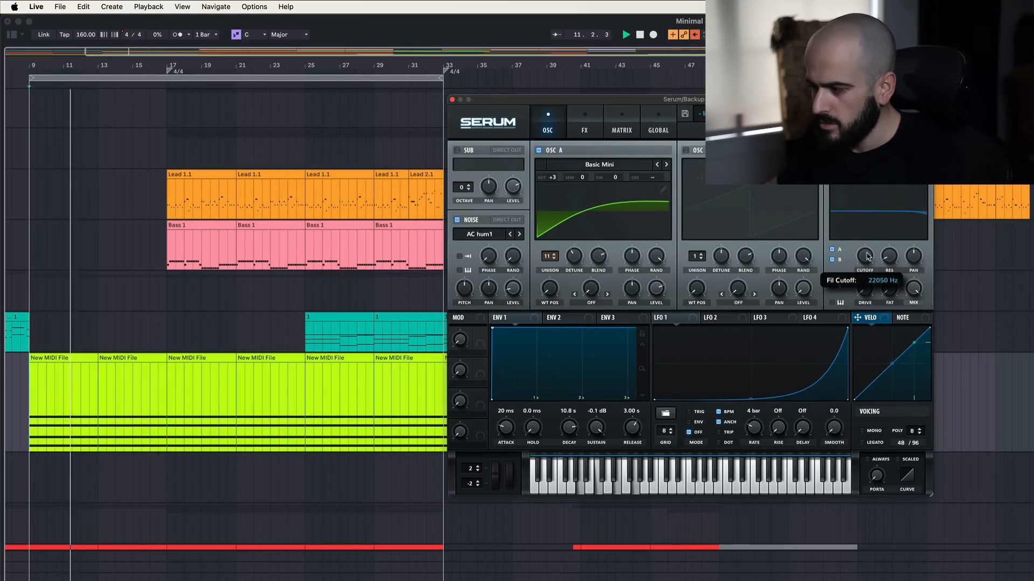